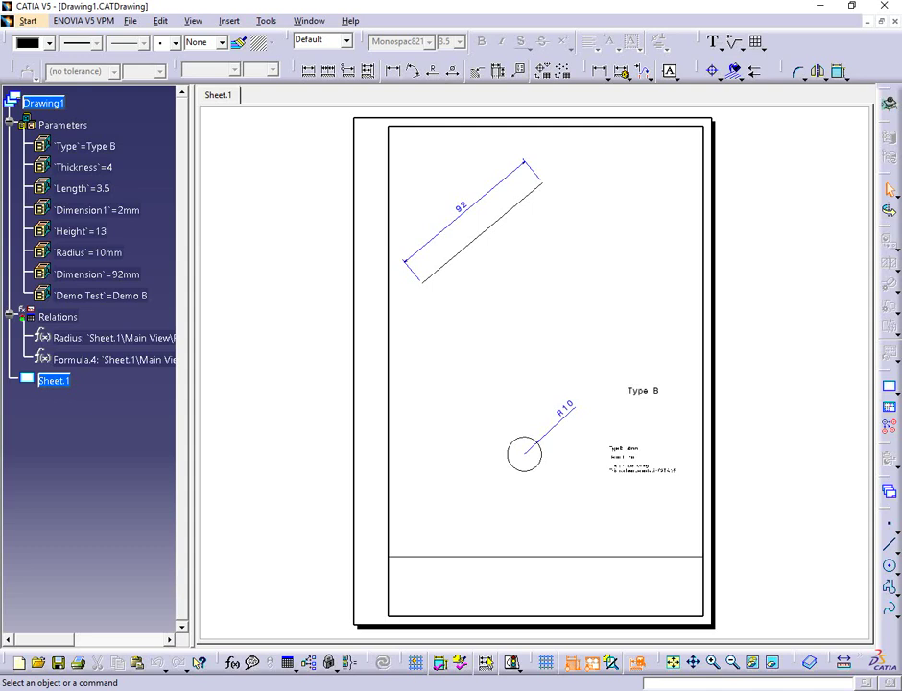
Start recording a VBScript macro named TEST.catvbs into the D:\TEMP library.
{"action": "left_click", "coordinate": [263, 22]}
{"action": "left_click", "coordinate": [280, 78]}
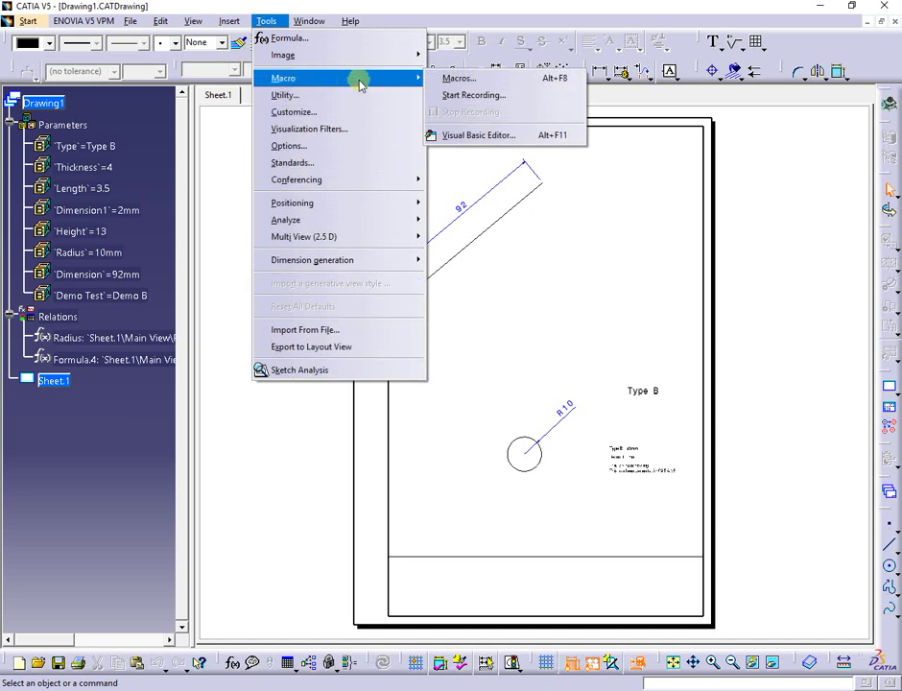
{"action": "left_click", "coordinate": [519, 98]}
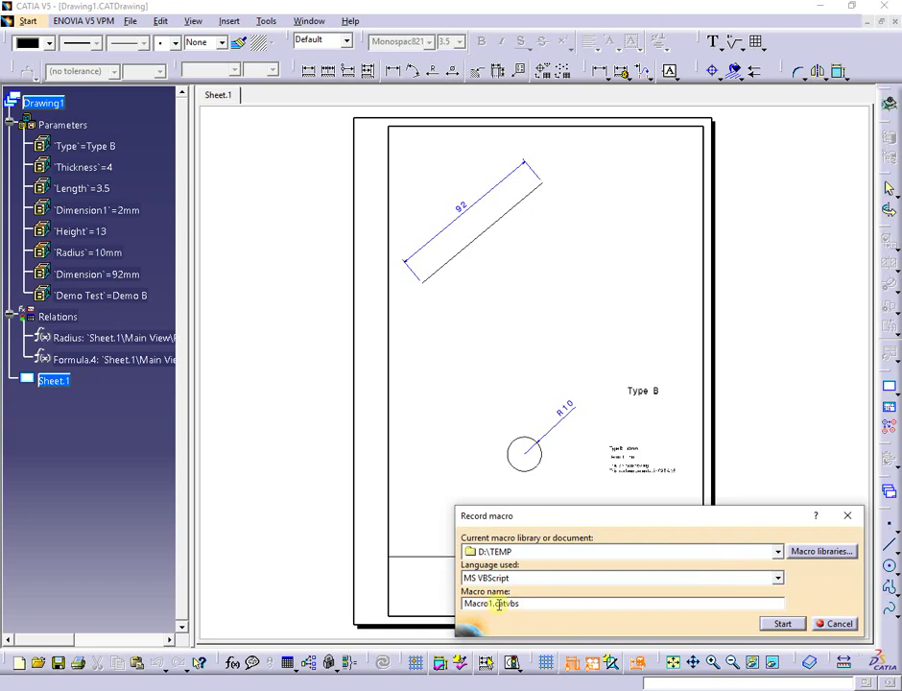
{"action": "left_click_drag", "start_coordinate": [492, 602], "coordinate": [451, 602]}
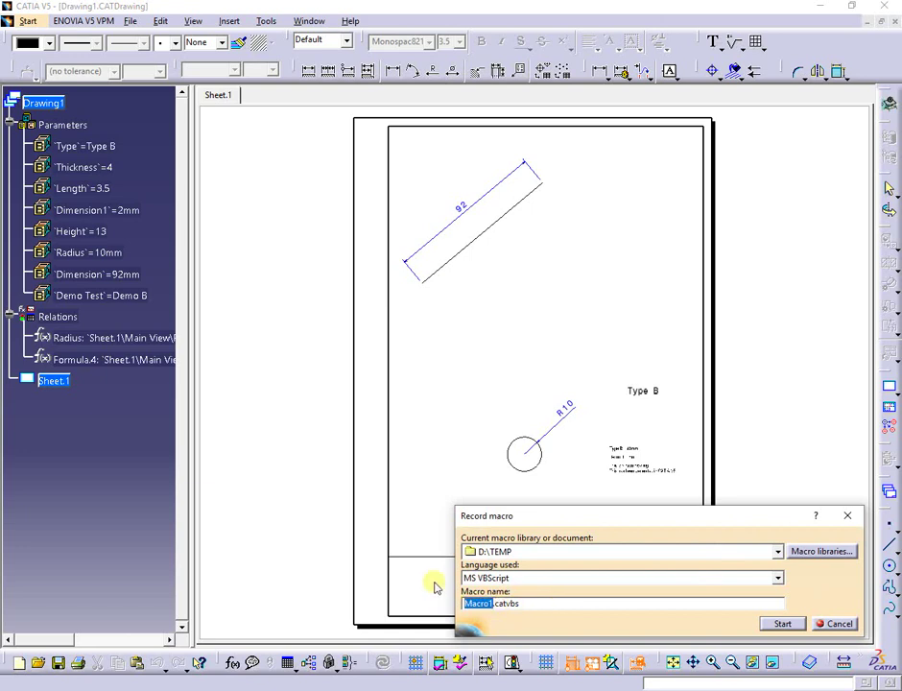
{"action": "type", "text": "TEST"}
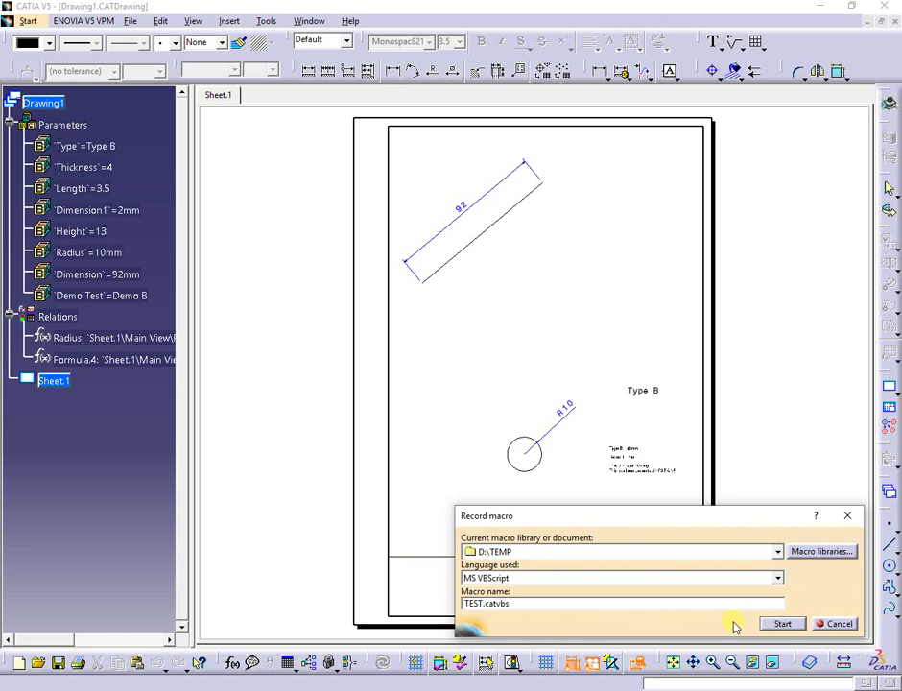
{"action": "left_click", "coordinate": [777, 624]}
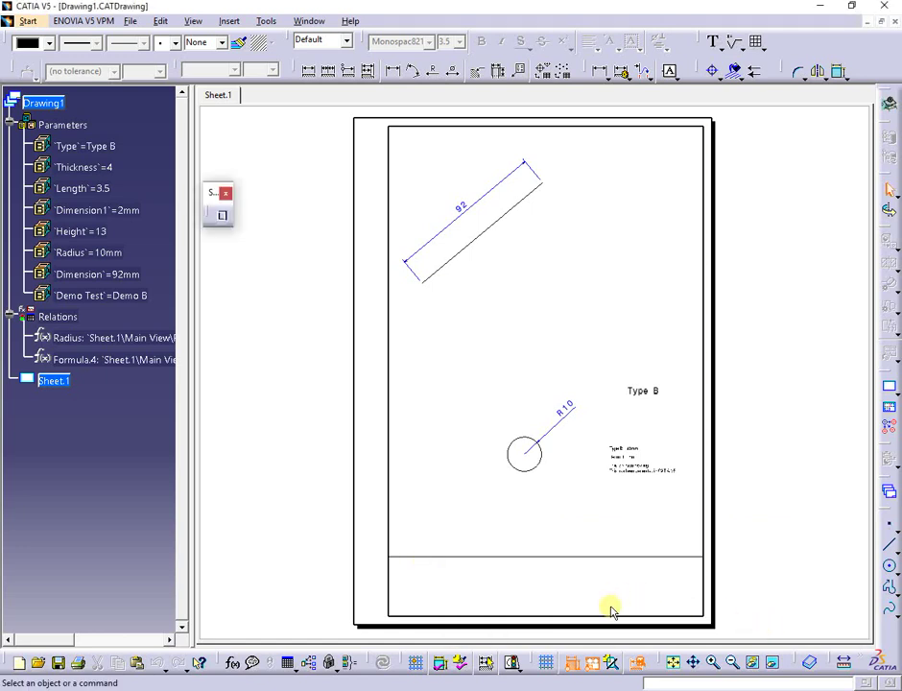
Draw a slanted line and a circle beside it on the sheet.
{"action": "left_click", "coordinate": [889, 544]}
{"action": "left_click", "coordinate": [617, 275]}
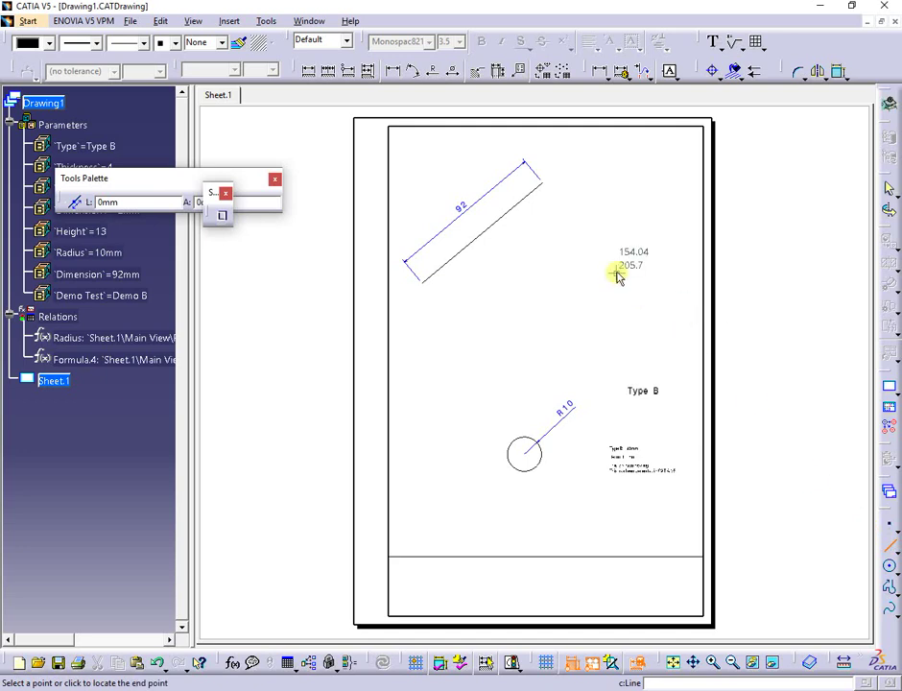
{"action": "left_click", "coordinate": [492, 315]}
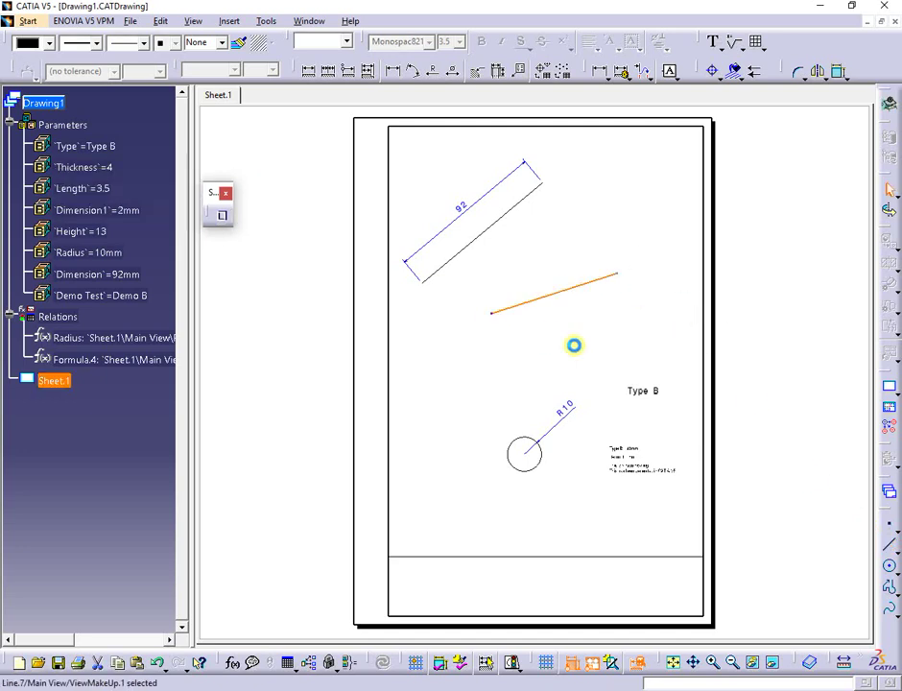
{"action": "left_click", "coordinate": [890, 567]}
{"action": "left_click", "coordinate": [607, 316]}
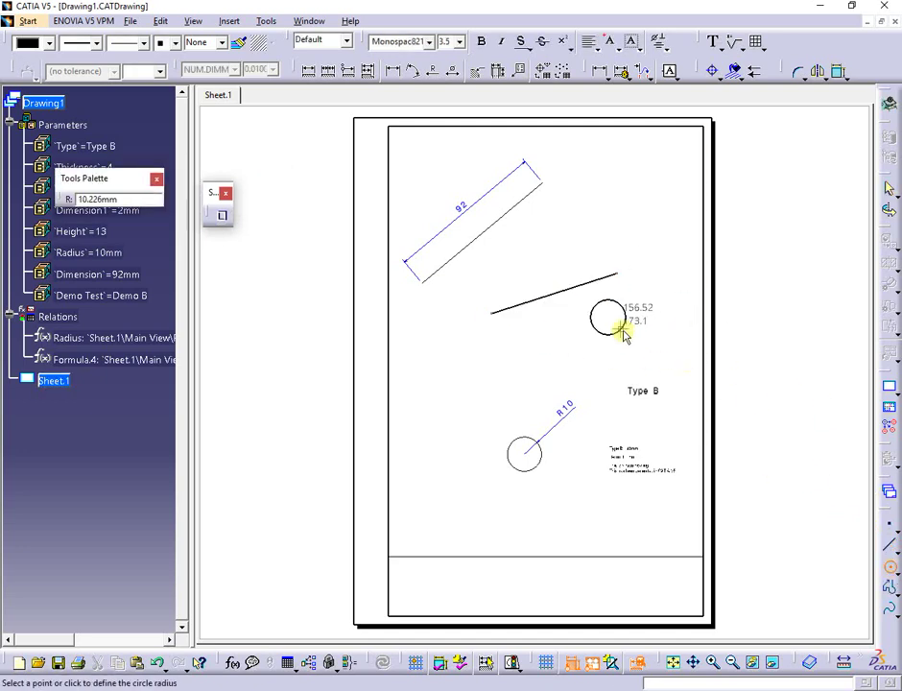
{"action": "left_click", "coordinate": [633, 336]}
Add the text TEST above the circle, zoom in, and stop the macro recording.
{"action": "left_click", "coordinate": [713, 41]}
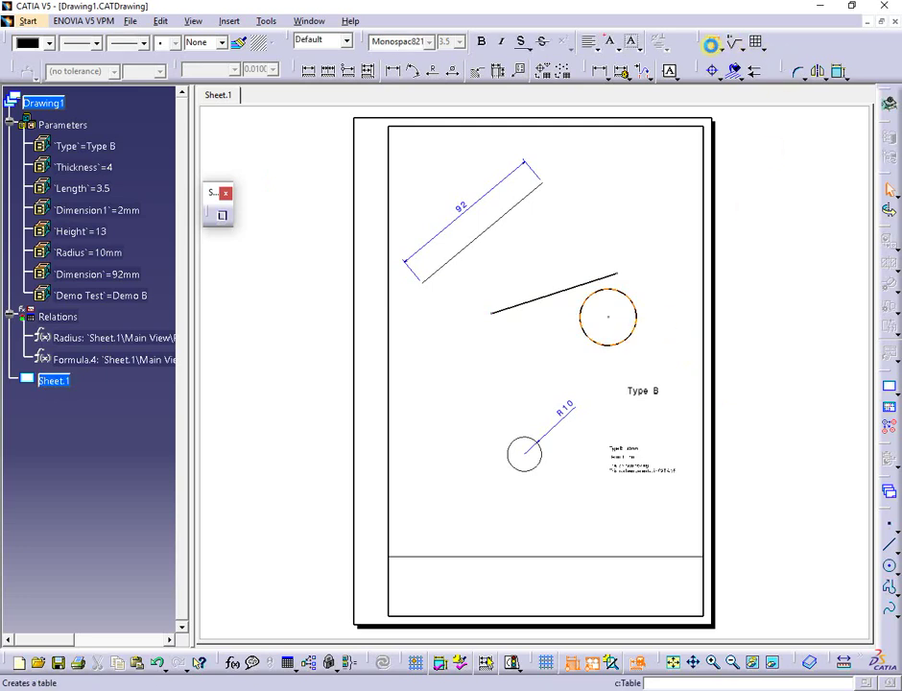
{"action": "left_click", "coordinate": [596, 216]}
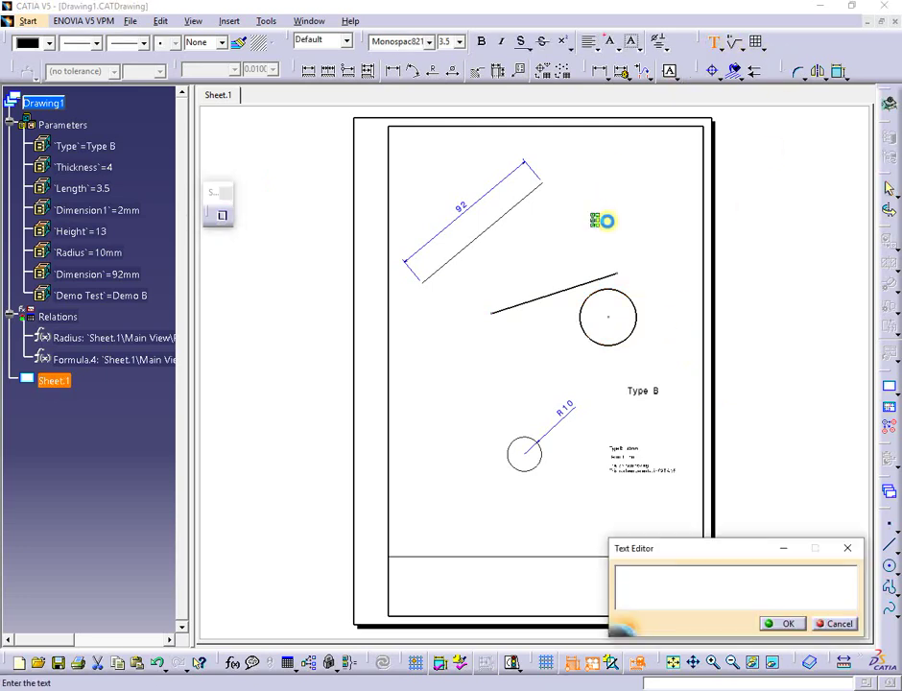
{"action": "type", "text": "TEST"}
{"action": "left_click", "coordinate": [783, 624]}
{"action": "left_click", "coordinate": [529, 378]}
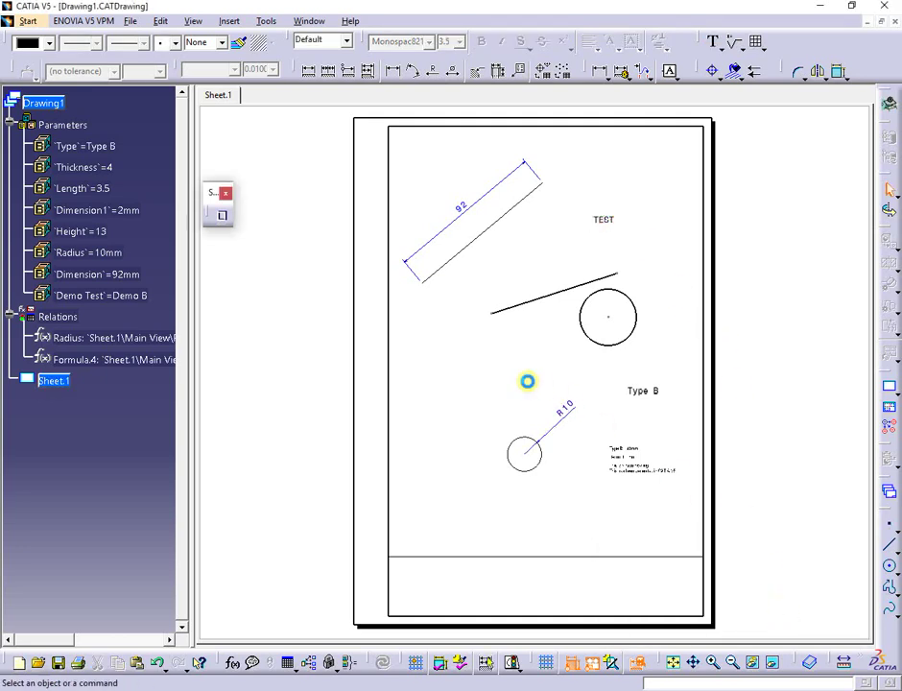
{"action": "mouse_move", "coordinate": [530, 378]}
{"action": "middle_mouse_down", "text": "ctrl"}
{"action": "mouse_move", "coordinate": [490, 430]}
{"action": "mouse_move", "coordinate": [499, 392]}
{"action": "mouse_move", "coordinate": [559, 497]}
{"action": "middle_mouse_up", "text": "ctrl"}
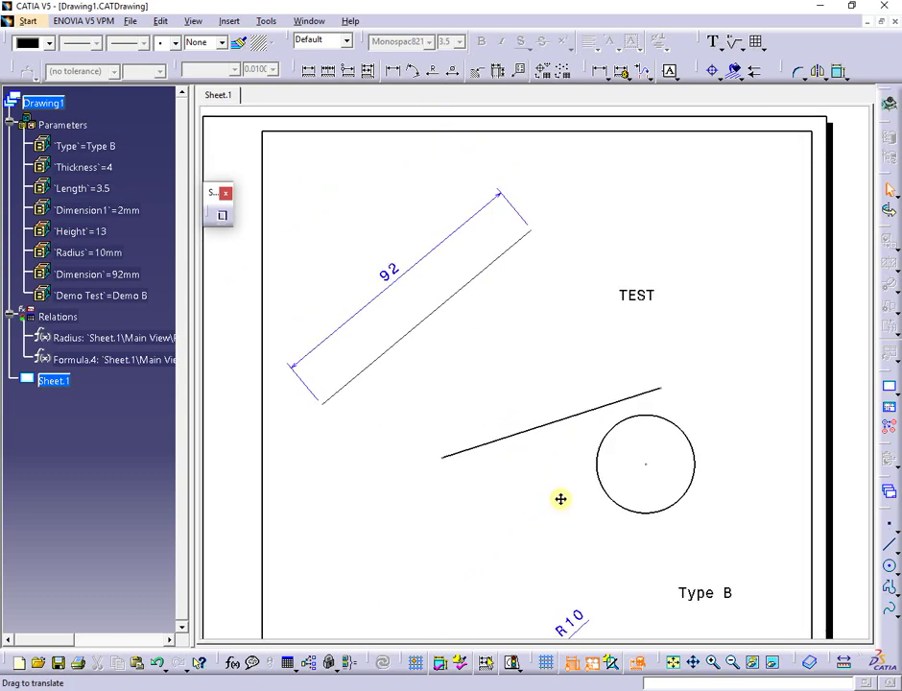
{"action": "left_click", "coordinate": [222, 219]}
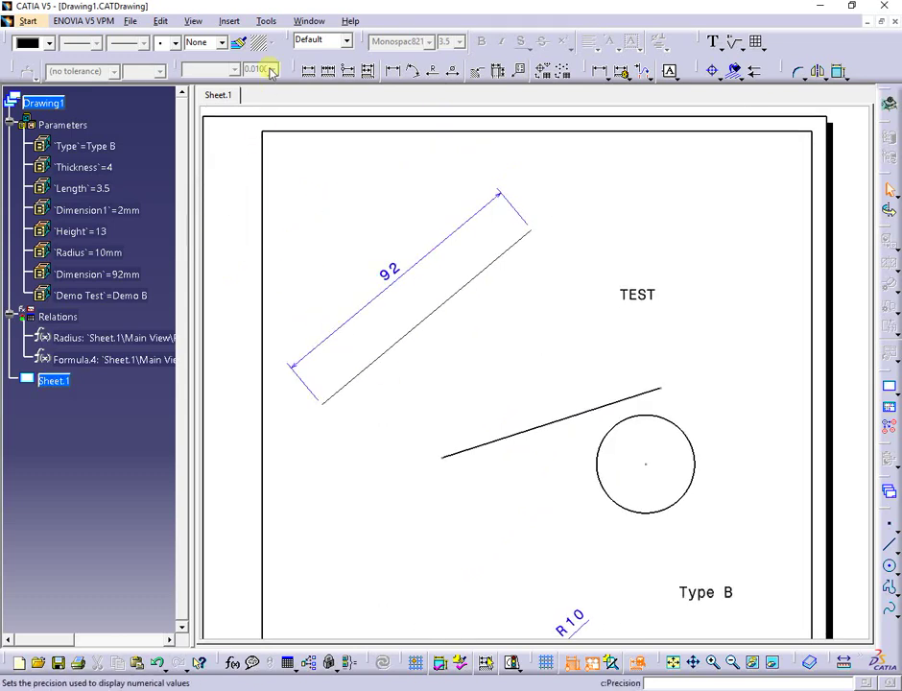
Open TEST.catvbs in the Macros Editor inside CATMain and move the editor window left.
{"action": "left_click", "coordinate": [272, 21]}
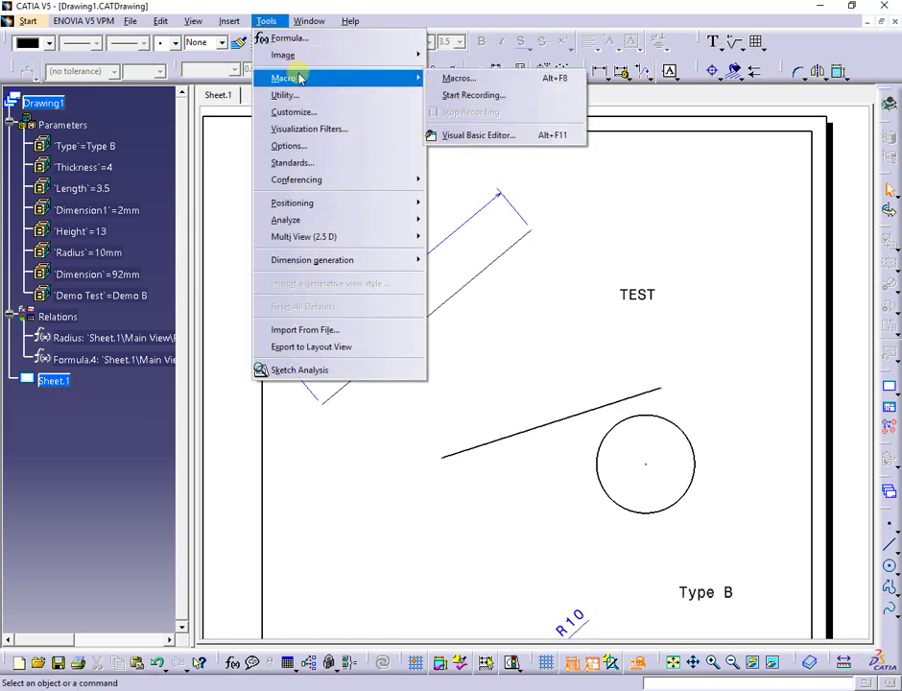
{"action": "mouse_move", "coordinate": [407, 77]}
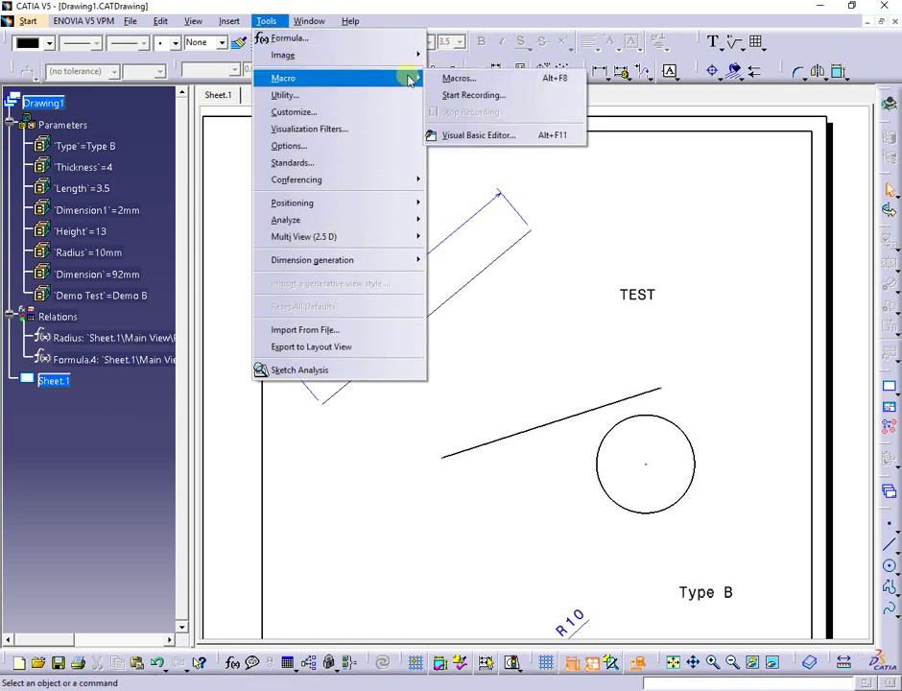
{"action": "left_click", "coordinate": [502, 77]}
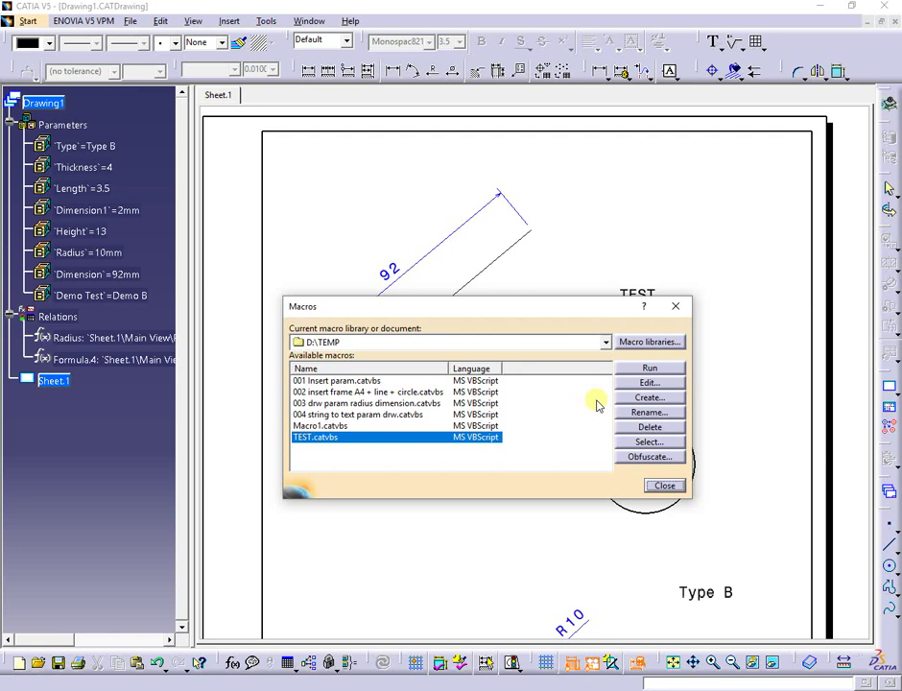
{"action": "left_click", "coordinate": [648, 383]}
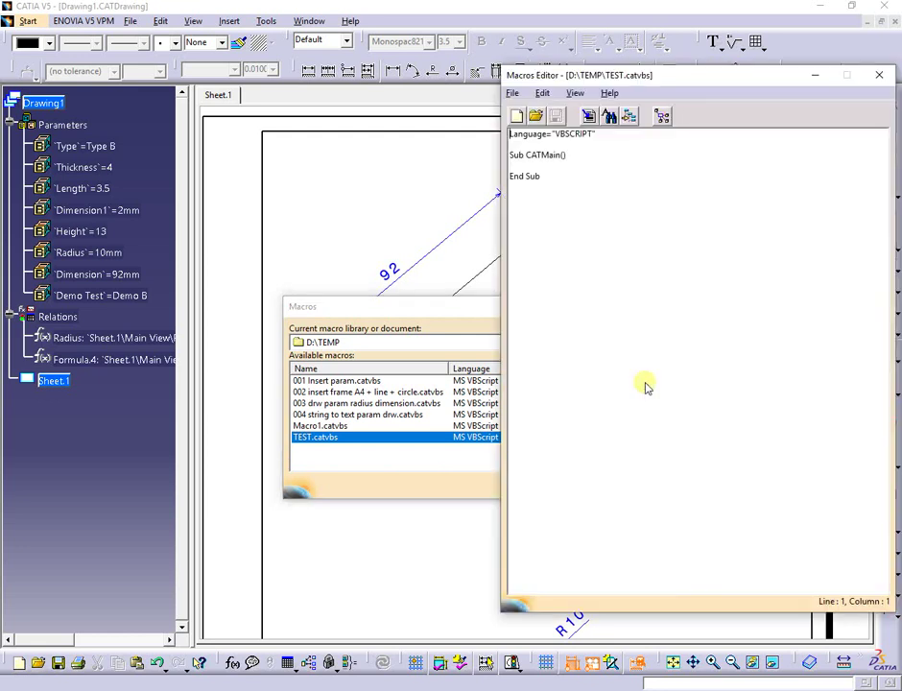
{"action": "left_click", "coordinate": [573, 166]}
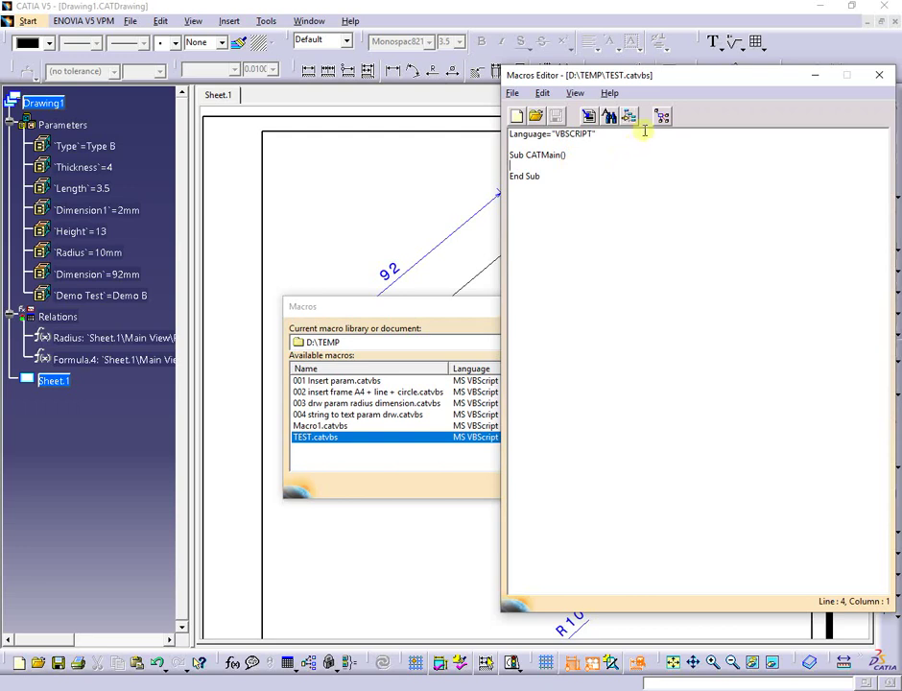
{"action": "left_click_drag", "start_coordinate": [680, 81], "coordinate": [288, 99]}
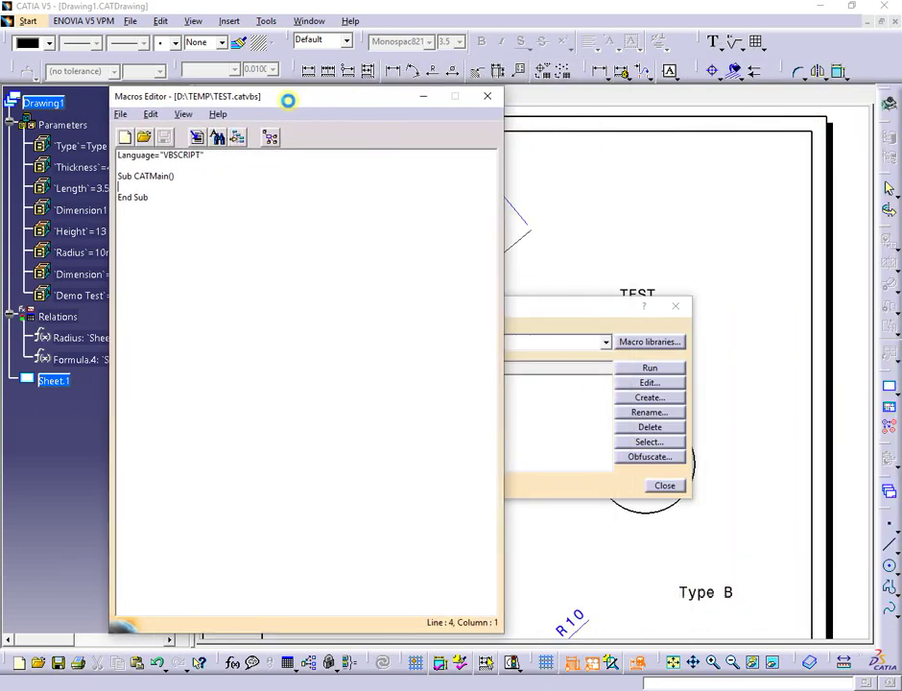
Insert object resolution code for the TEST text, the slanted line and the circle.
{"action": "left_click", "coordinate": [238, 141]}
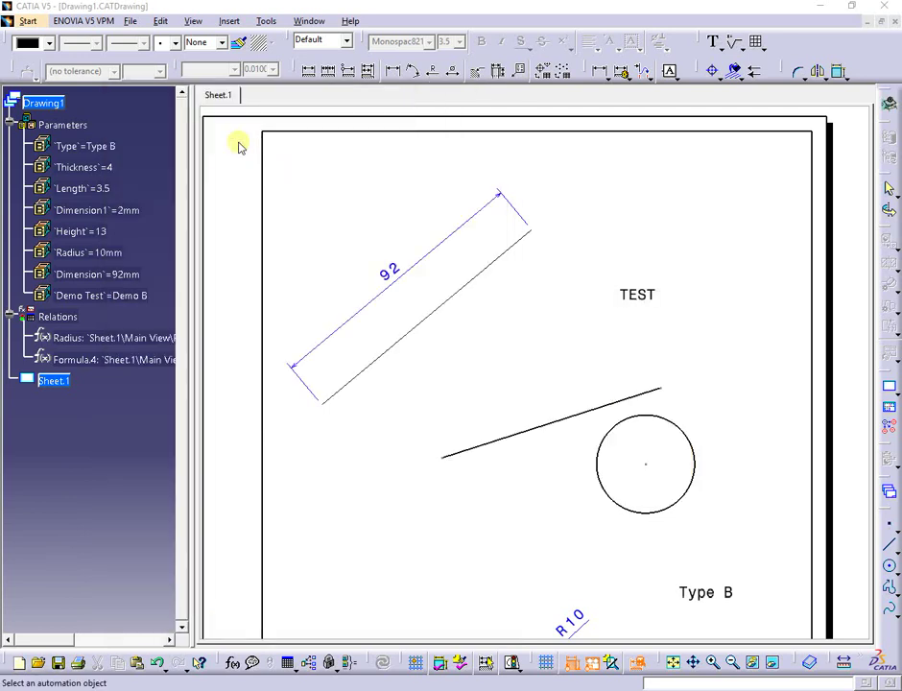
{"action": "left_click", "coordinate": [658, 298]}
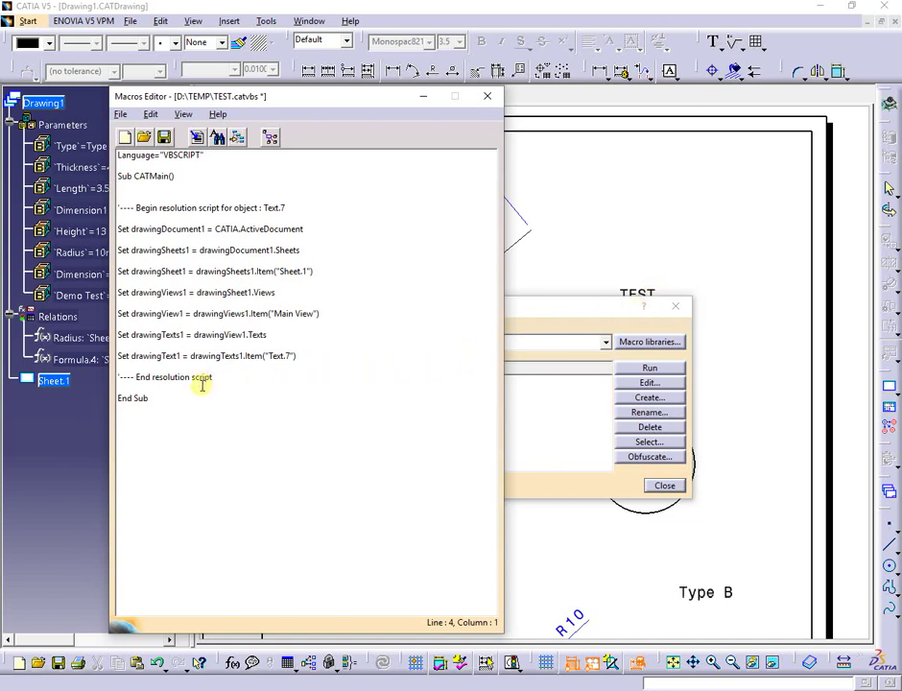
{"action": "left_click", "coordinate": [240, 141]}
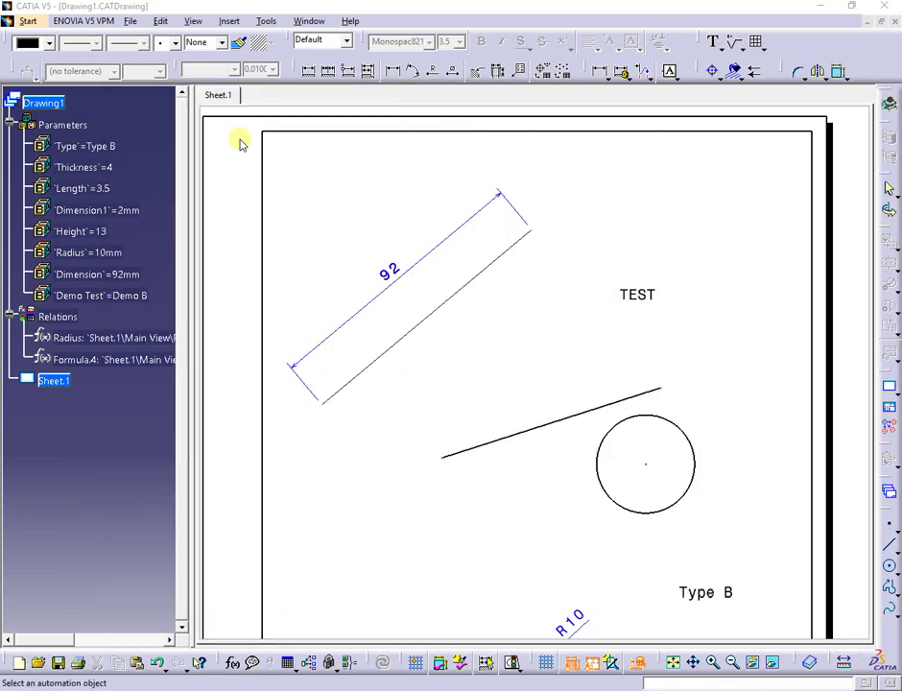
{"action": "left_click", "coordinate": [549, 426]}
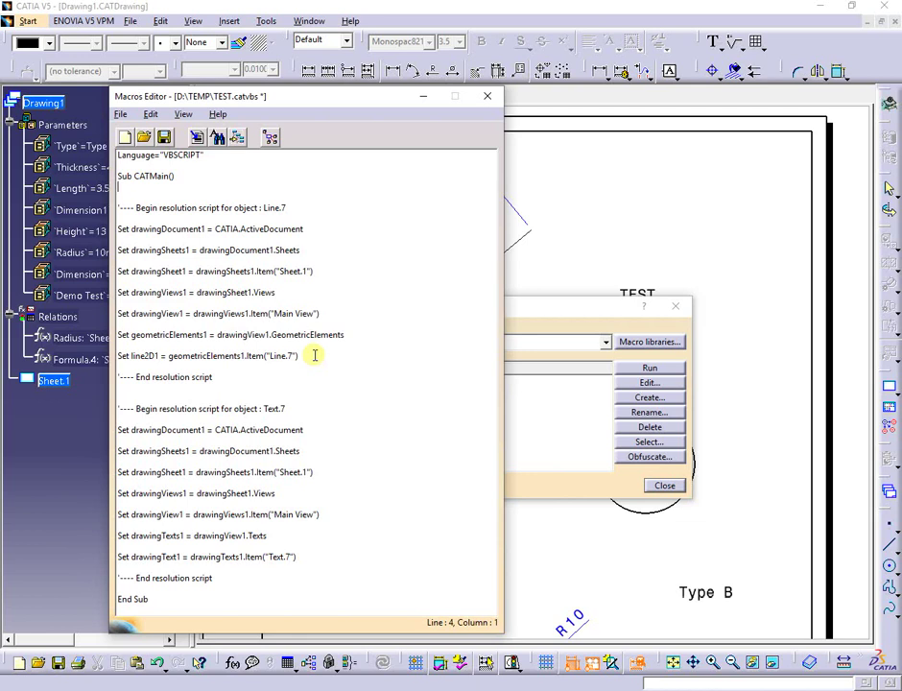
{"action": "left_click", "coordinate": [240, 138]}
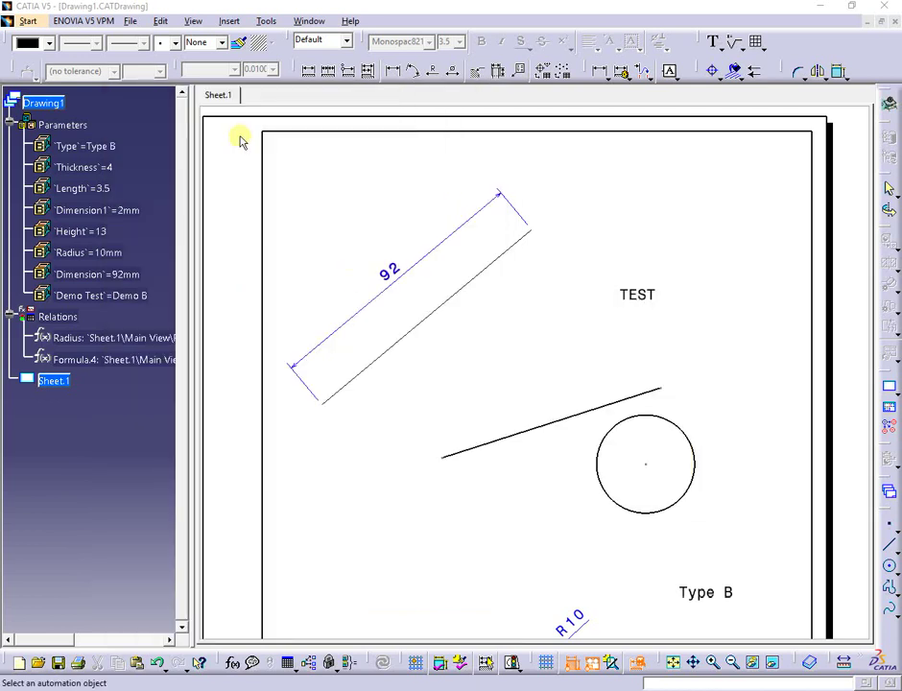
{"action": "left_click", "coordinate": [638, 416]}
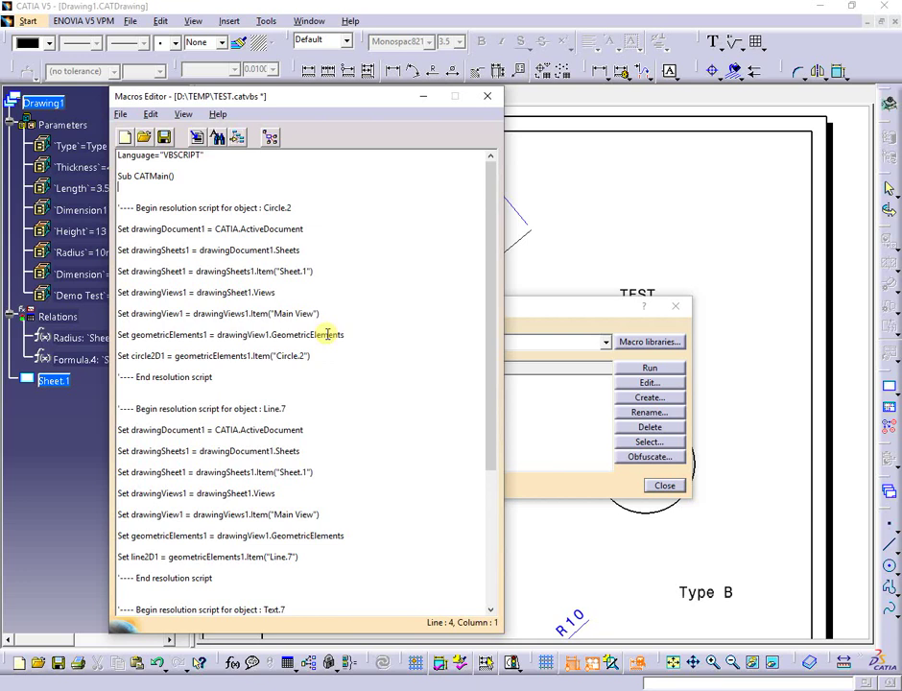
Insert object resolution code for the 92 dimension and the R10 dimension.
{"action": "left_click", "coordinate": [238, 136]}
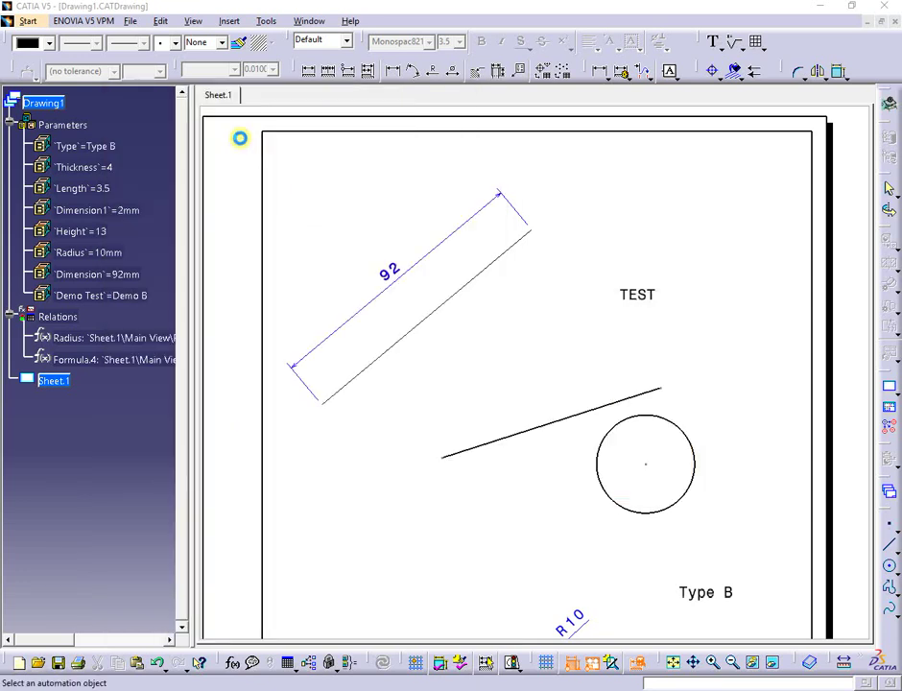
{"action": "mouse_move", "coordinate": [625, 459]}
{"action": "middle_mouse_down"}
{"action": "mouse_move", "coordinate": [606, 398]}
{"action": "mouse_move", "coordinate": [663, 458]}
{"action": "middle_mouse_up"}
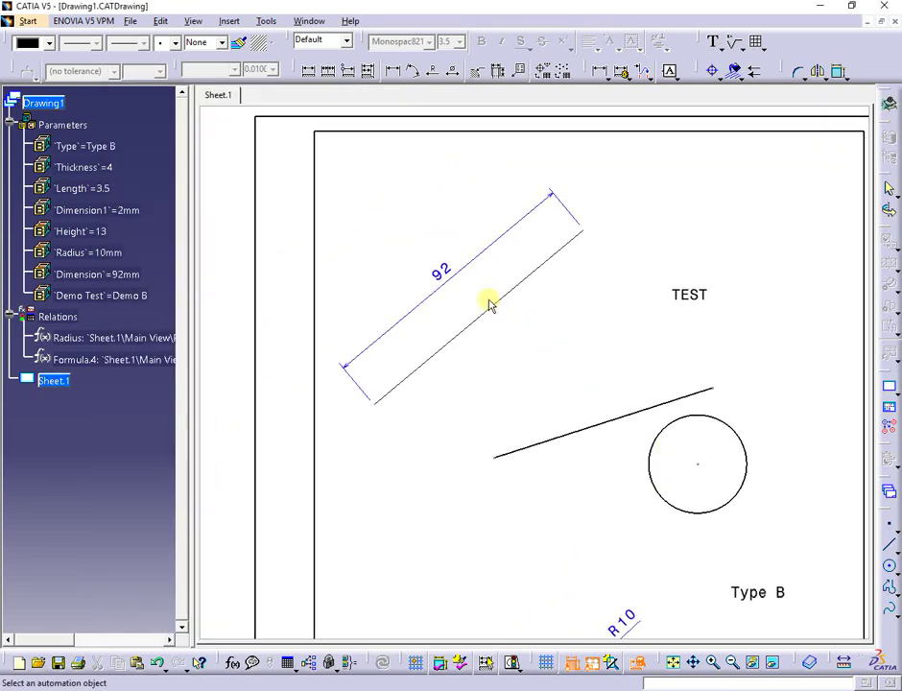
{"action": "left_click", "coordinate": [457, 280]}
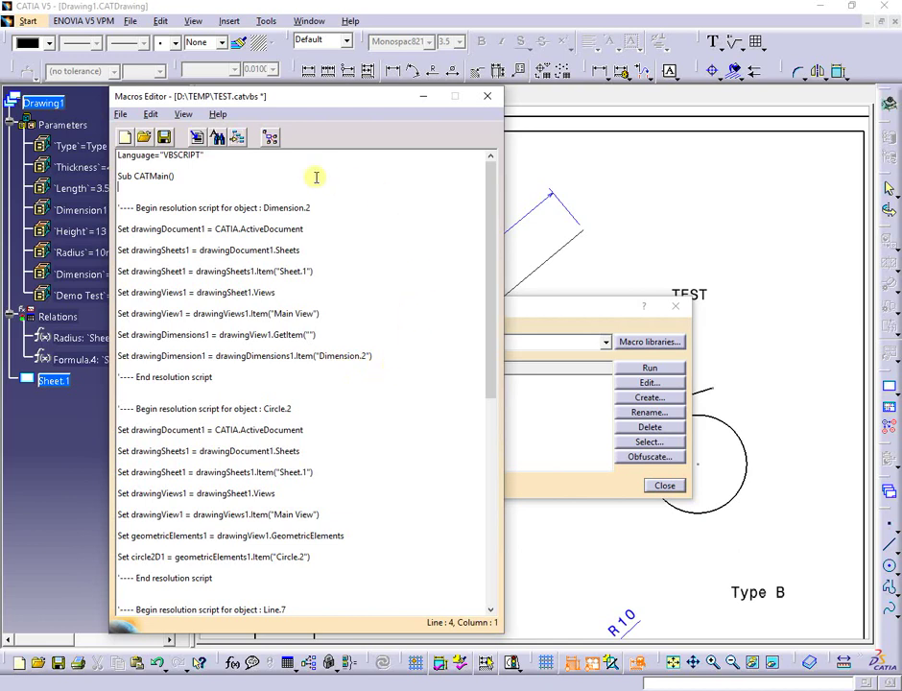
{"action": "left_click", "coordinate": [237, 137]}
{"action": "mouse_move", "coordinate": [607, 371]}
{"action": "middle_mouse_down"}
{"action": "mouse_move", "coordinate": [498, 120]}
{"action": "mouse_move", "coordinate": [495, 132]}
{"action": "middle_mouse_up"}
{"action": "left_click", "coordinate": [530, 379]}
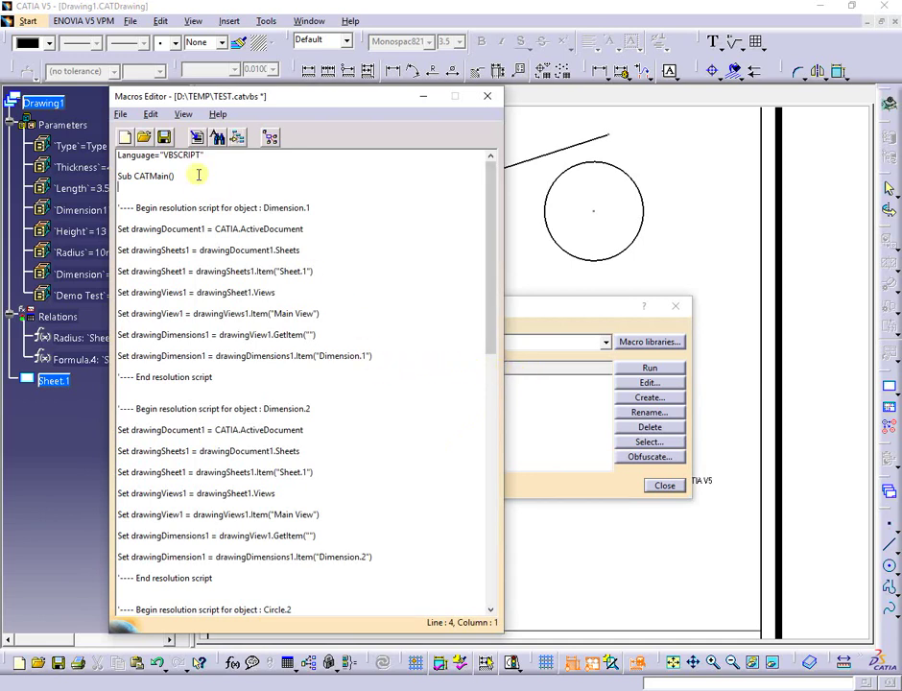
Insert resolution code for the Type parameter and the Radius relation from the tree.
{"action": "left_click", "coordinate": [219, 137]}
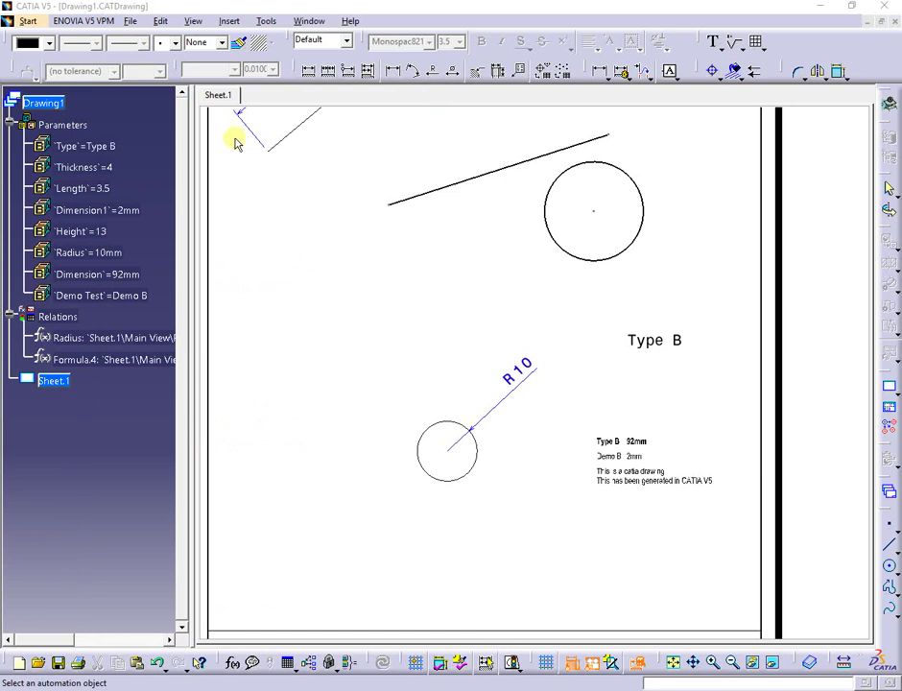
{"action": "left_click", "coordinate": [101, 146]}
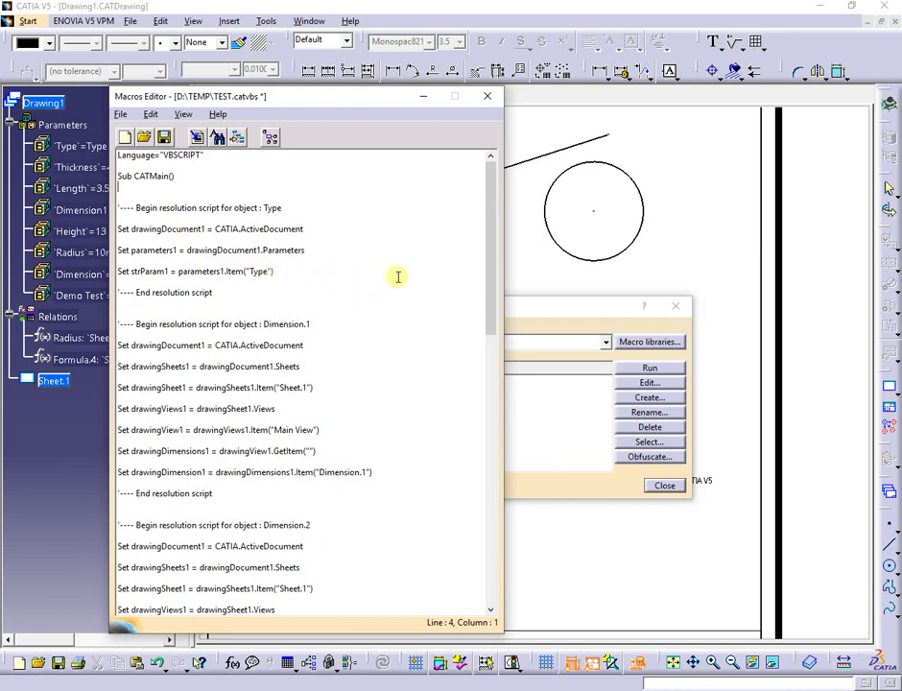
{"action": "left_click", "coordinate": [230, 137]}
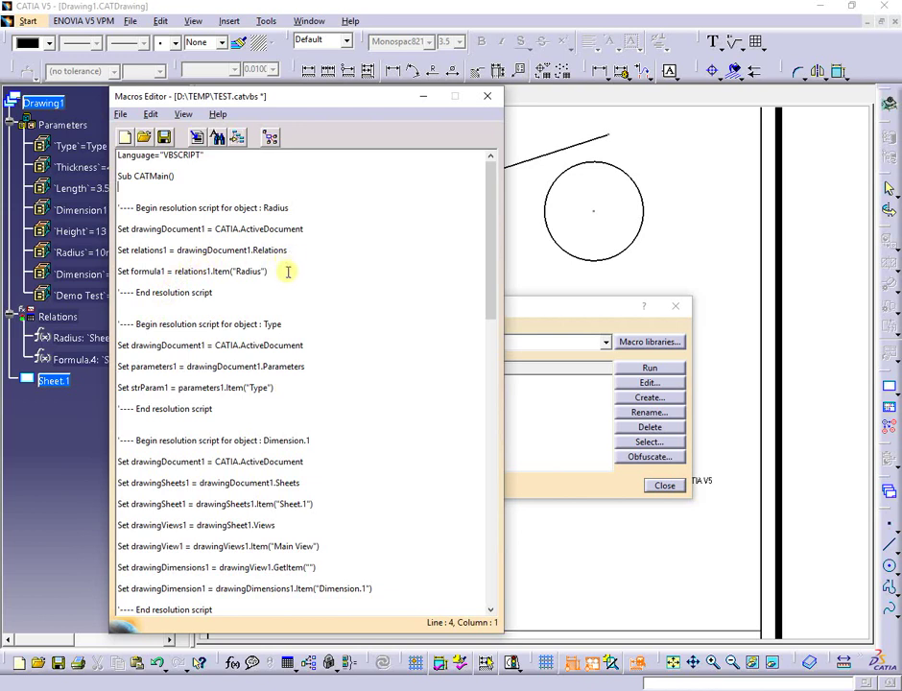
{"action": "left_click", "coordinate": [287, 272]}
Close the editor without saving, delete TEST.catvbs and Macro1.catvbs, and close Macros.
{"action": "left_click", "coordinate": [487, 96]}
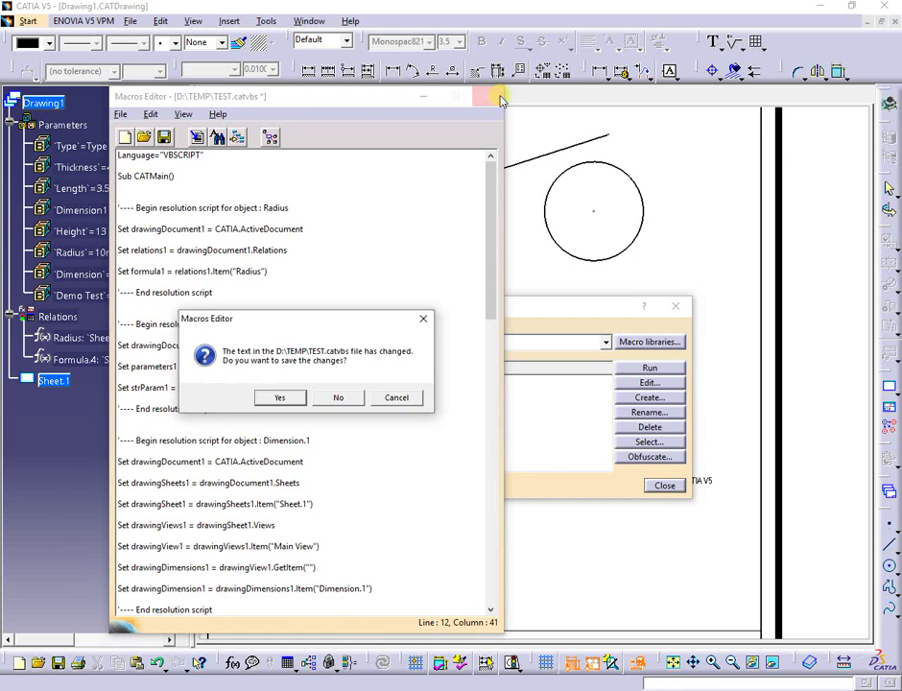
{"action": "left_click", "coordinate": [340, 397]}
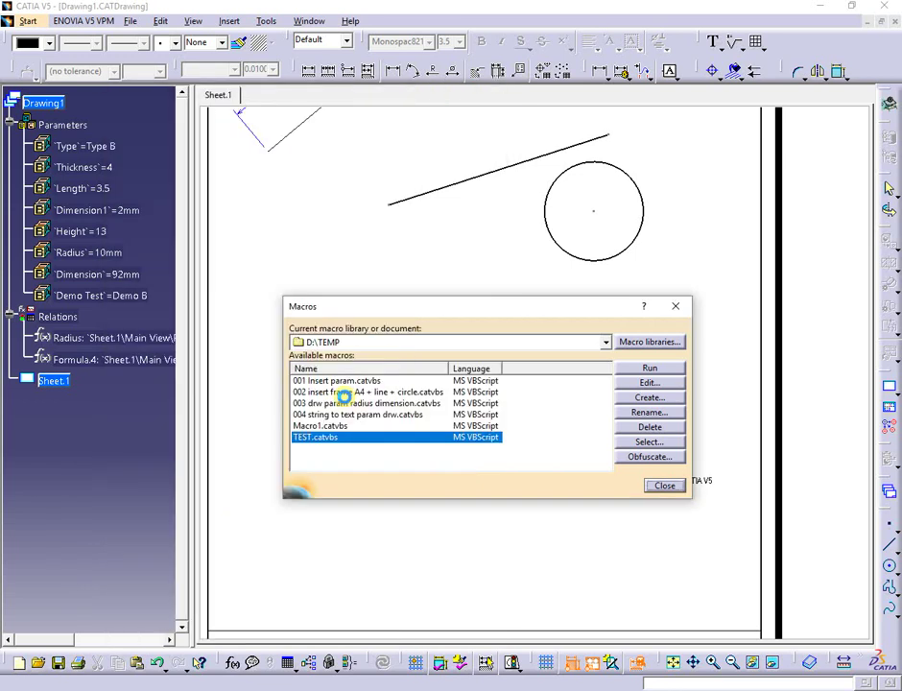
{"action": "left_click", "coordinate": [648, 427]}
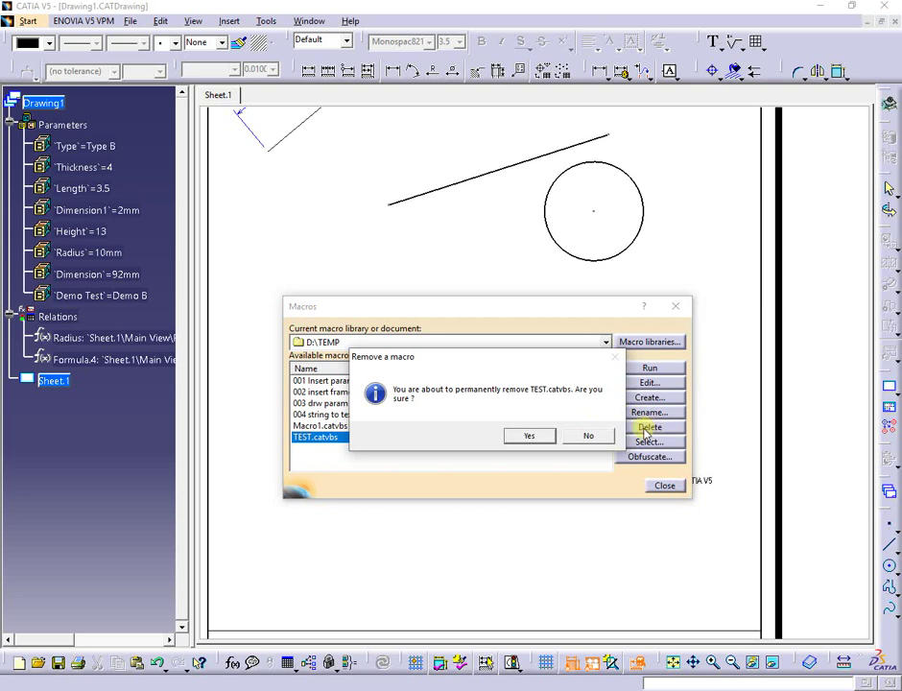
{"action": "left_click", "coordinate": [535, 435]}
{"action": "left_click", "coordinate": [309, 426]}
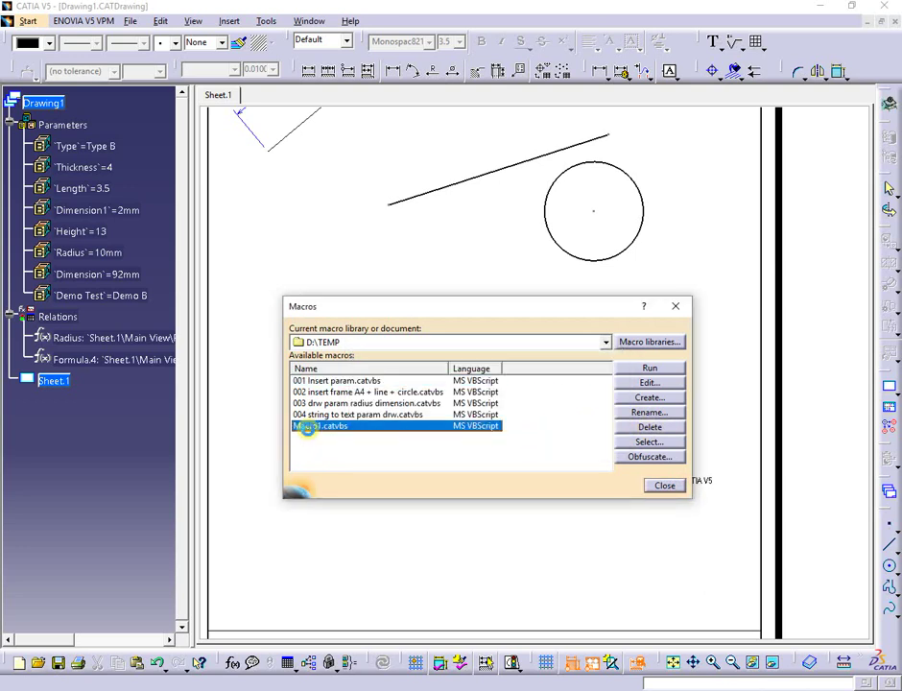
{"action": "left_click", "coordinate": [645, 427]}
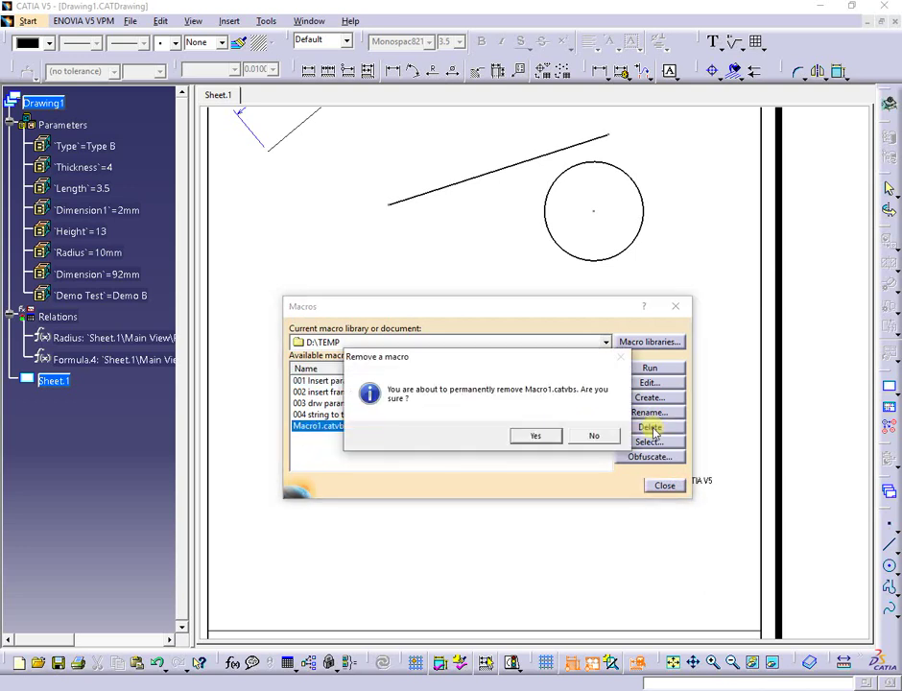
{"action": "left_click", "coordinate": [535, 435]}
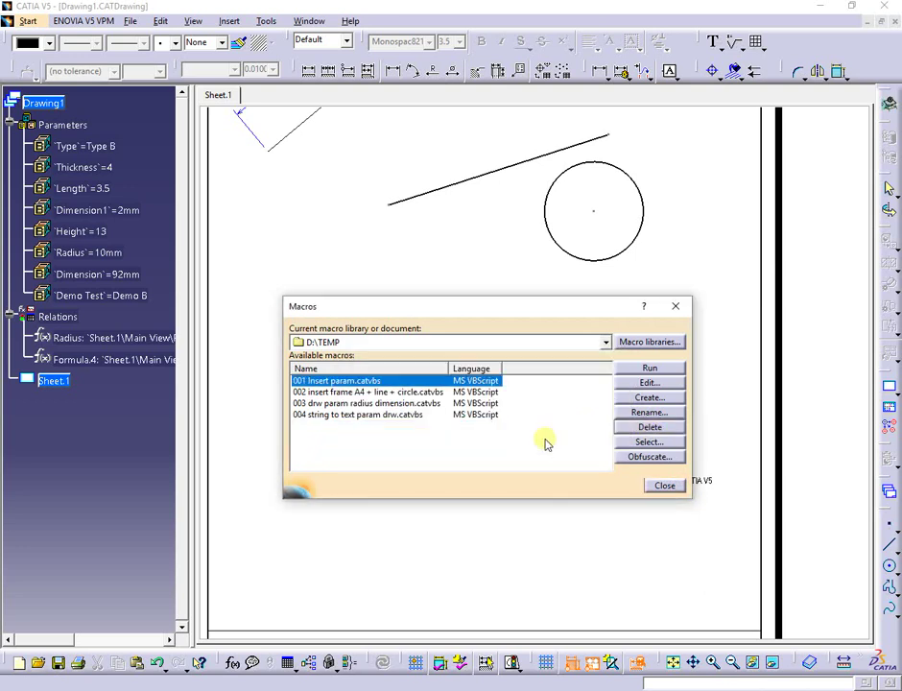
{"action": "left_click", "coordinate": [664, 486]}
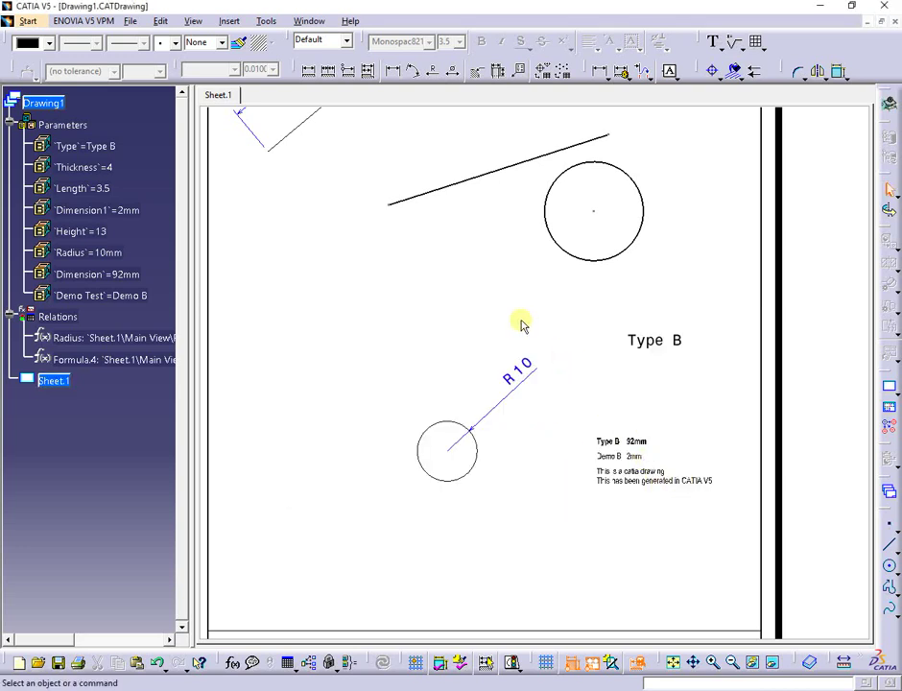
Start recording a new macro Macro1.catvbs into D:\TEMP.
{"action": "left_click", "coordinate": [263, 21]}
{"action": "mouse_move", "coordinate": [284, 68]}
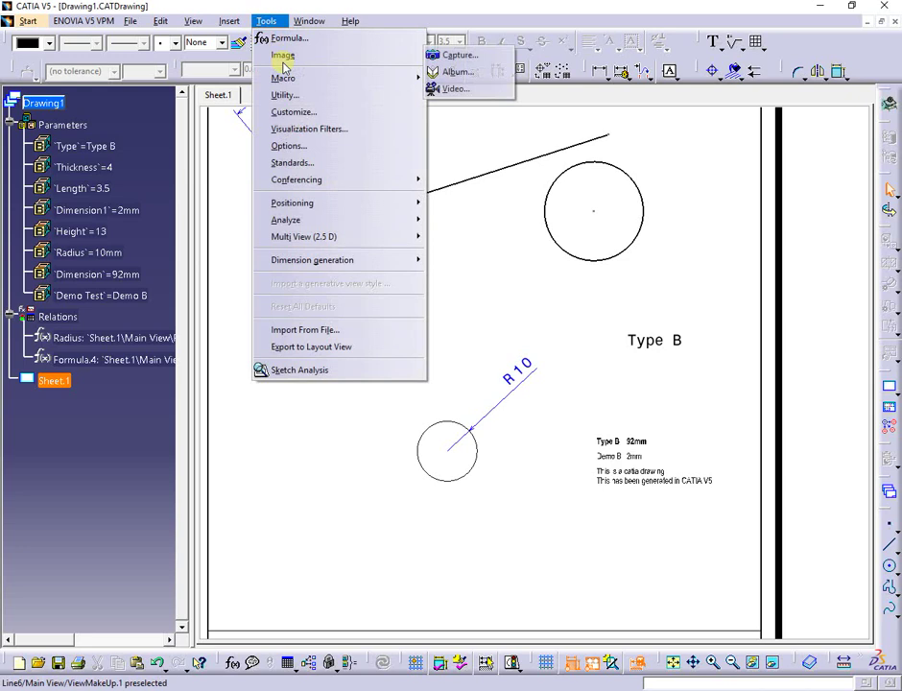
{"action": "left_click", "coordinate": [462, 96]}
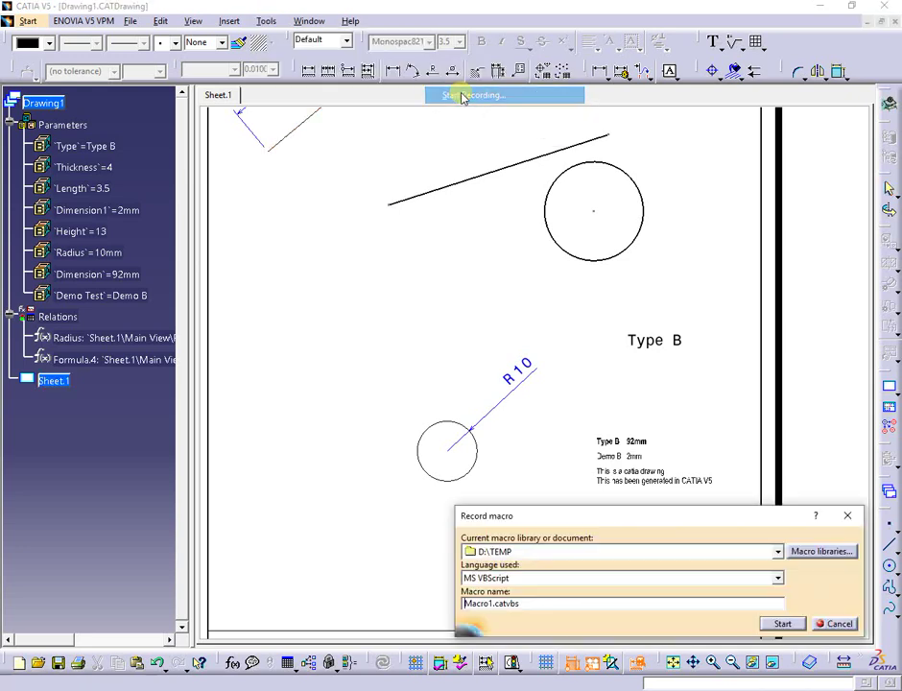
{"action": "left_click", "coordinate": [779, 625]}
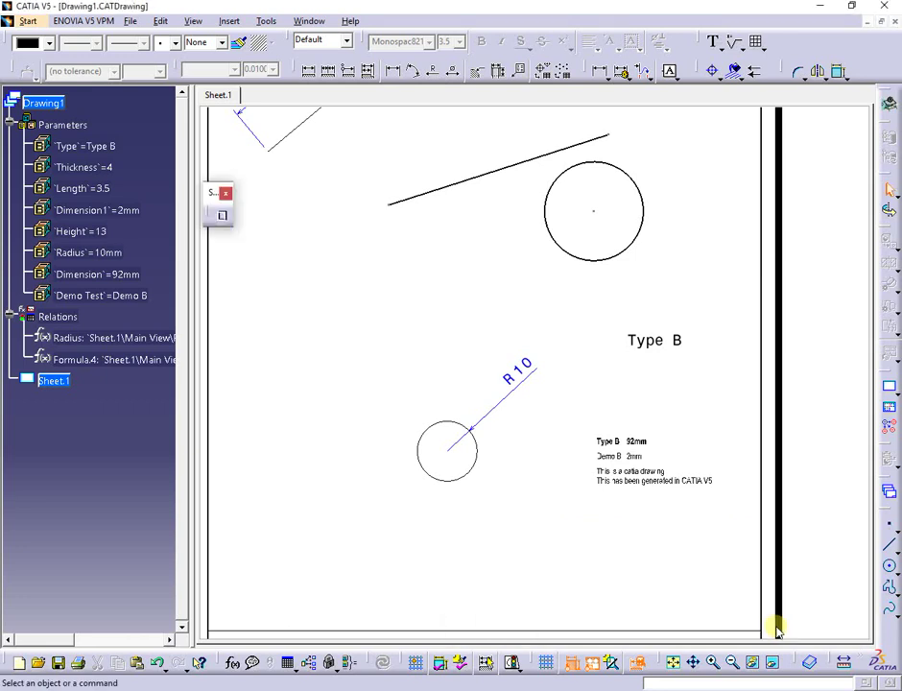
Create a multiple-value Real parameter named TEST with values 45, 46 and 47.
{"action": "left_click", "coordinate": [232, 662]}
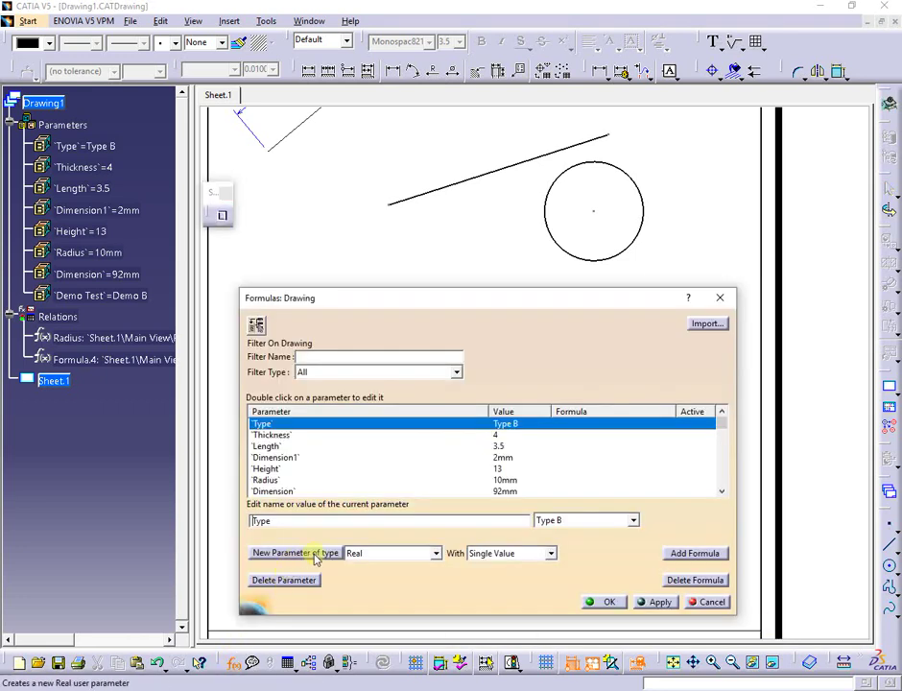
{"action": "left_click", "coordinate": [550, 553]}
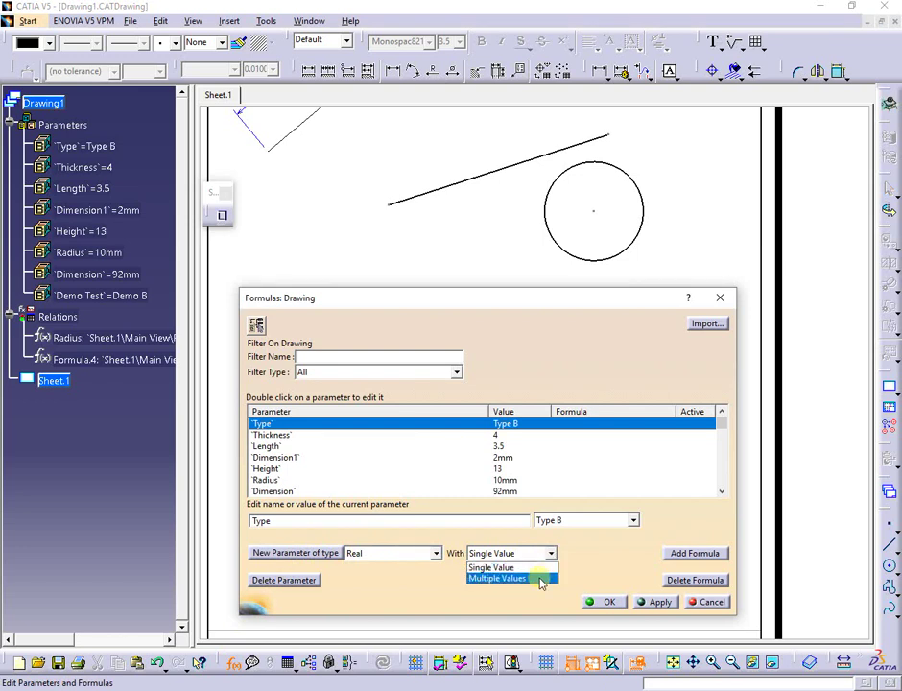
{"action": "left_click", "coordinate": [539, 578]}
{"action": "left_click", "coordinate": [323, 552]}
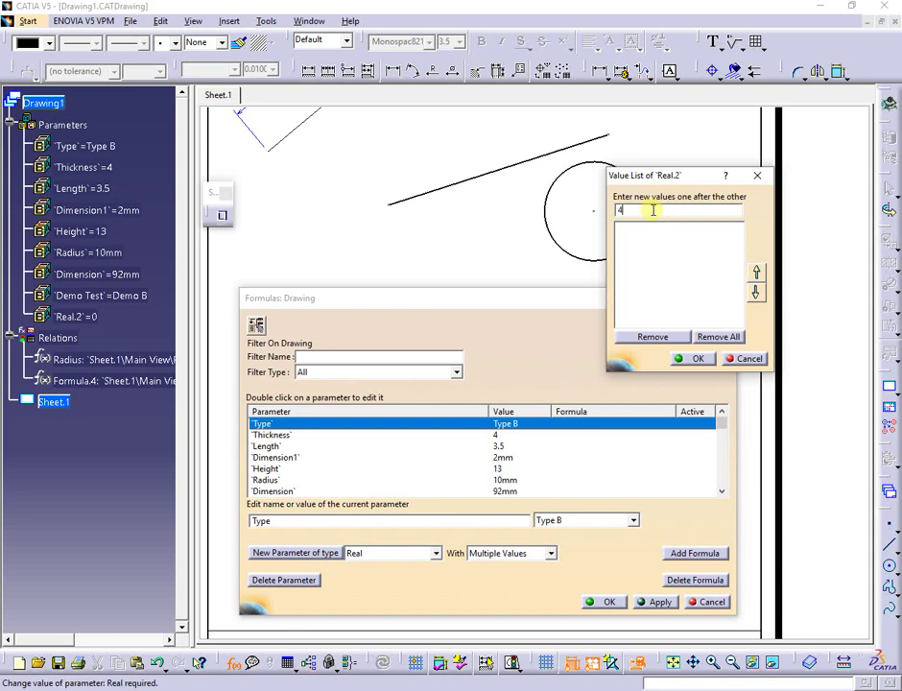
{"action": "key", "text": "Return"}
{"action": "type", "text": "46"}
{"action": "key", "text": "Return"}
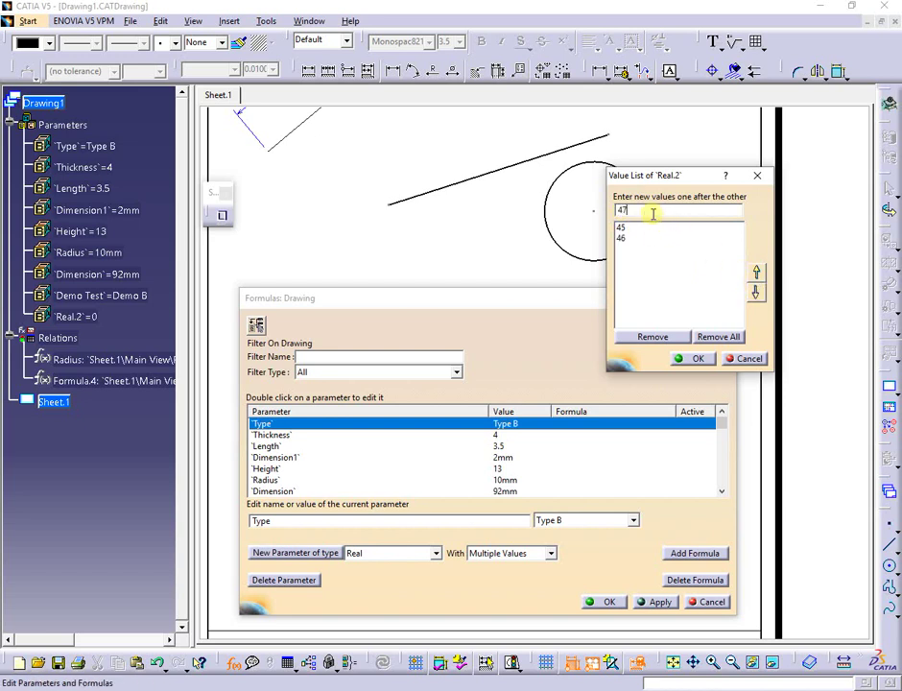
{"action": "key", "text": "Return"}
{"action": "left_click", "coordinate": [709, 359]}
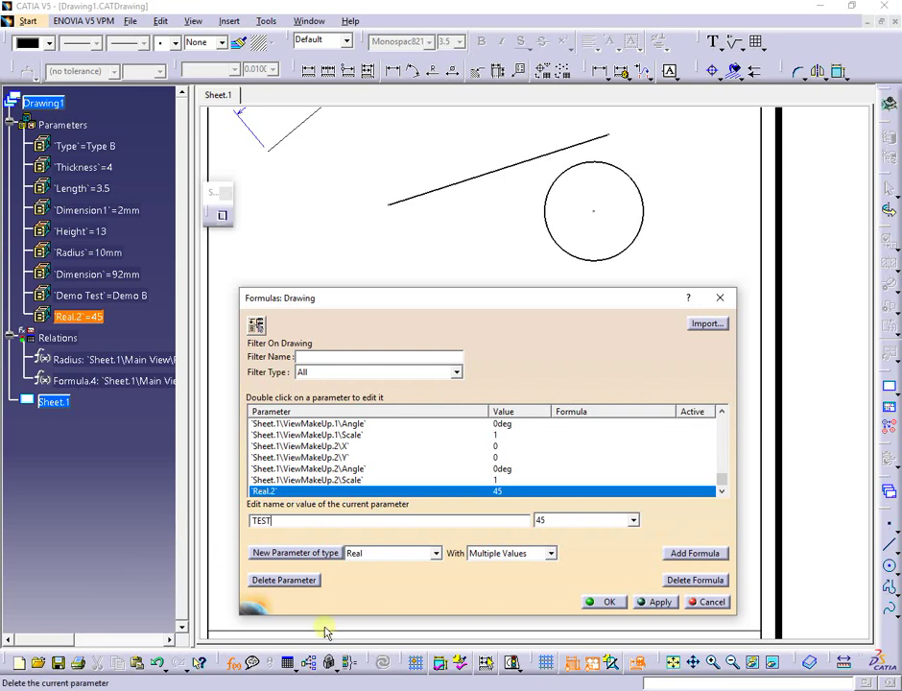
{"action": "left_click", "coordinate": [644, 604]}
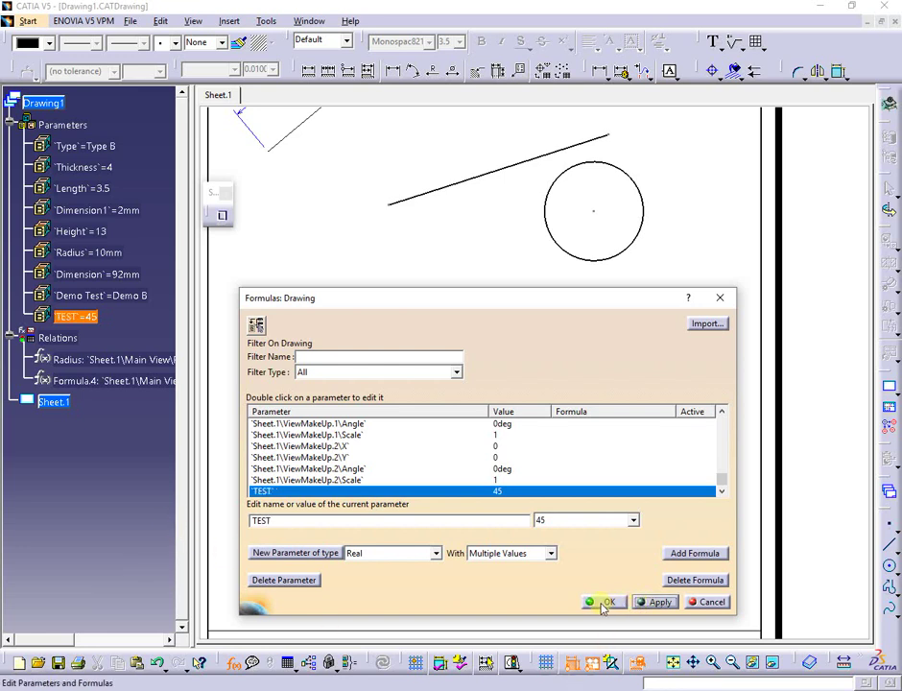
Close Formulas, set the TEST parameter to 47, and stop the macro recording.
{"action": "left_click", "coordinate": [602, 602]}
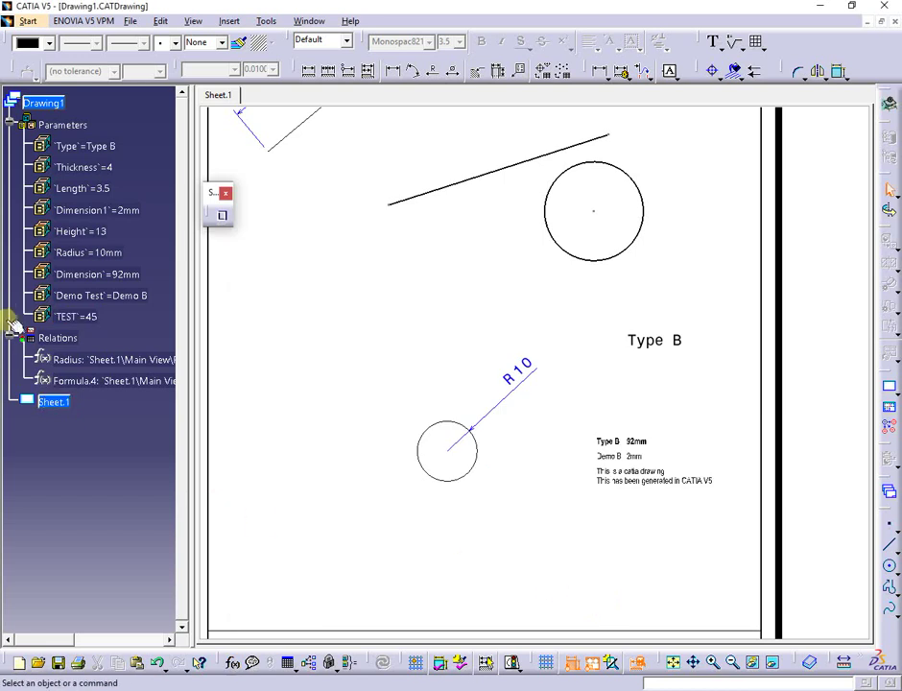
{"action": "double_click", "coordinate": [82, 316]}
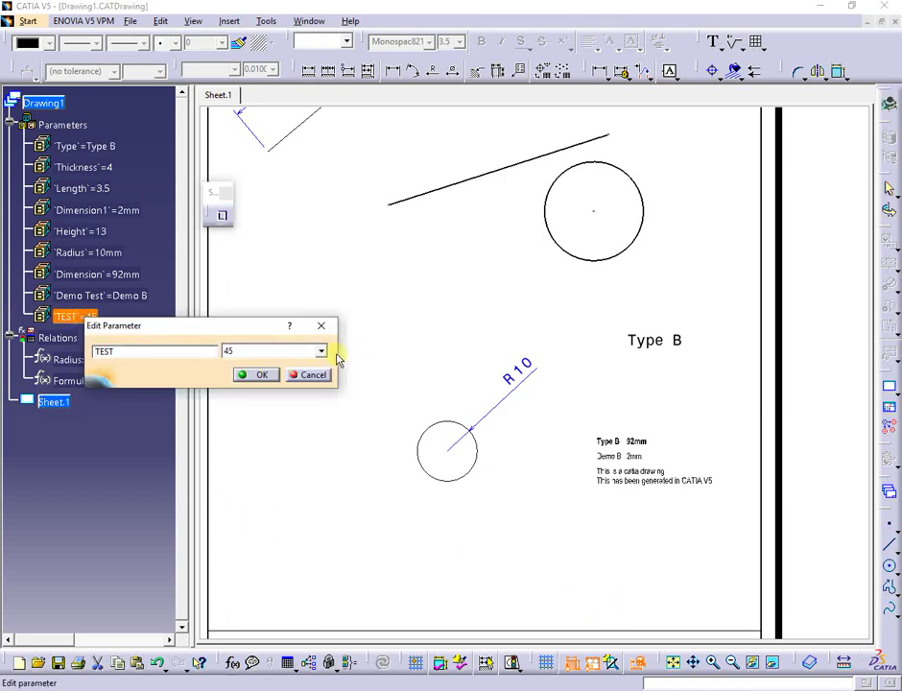
{"action": "left_click", "coordinate": [321, 351]}
{"action": "left_click", "coordinate": [284, 378]}
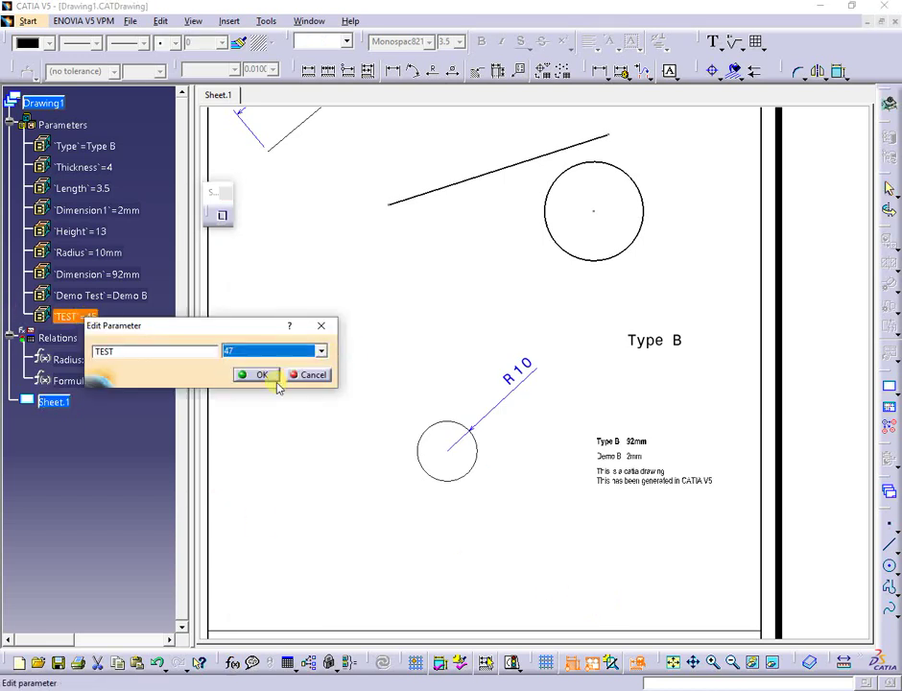
{"action": "left_click", "coordinate": [266, 377]}
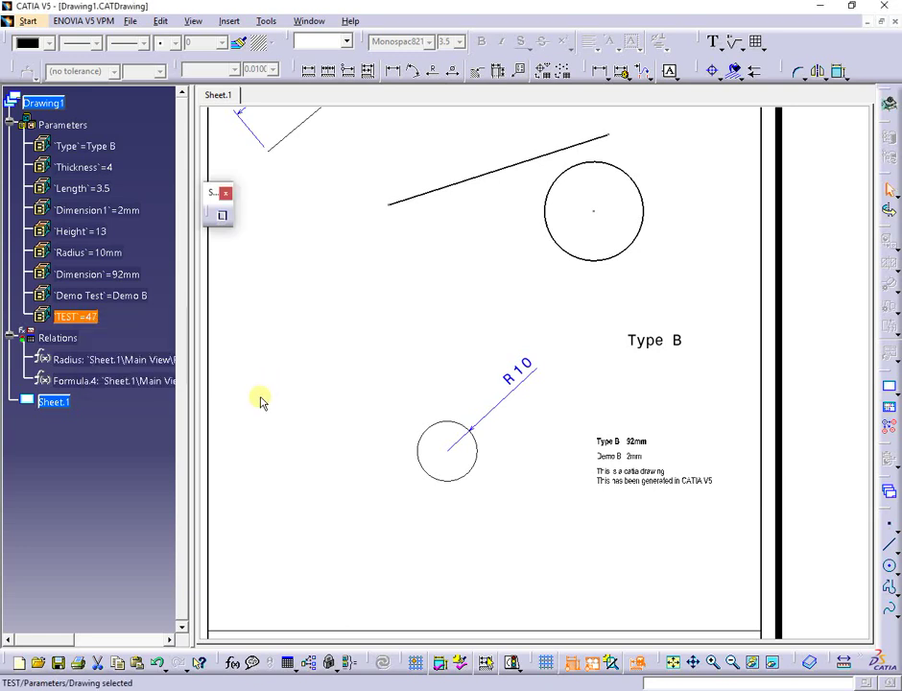
{"action": "left_click", "coordinate": [221, 218]}
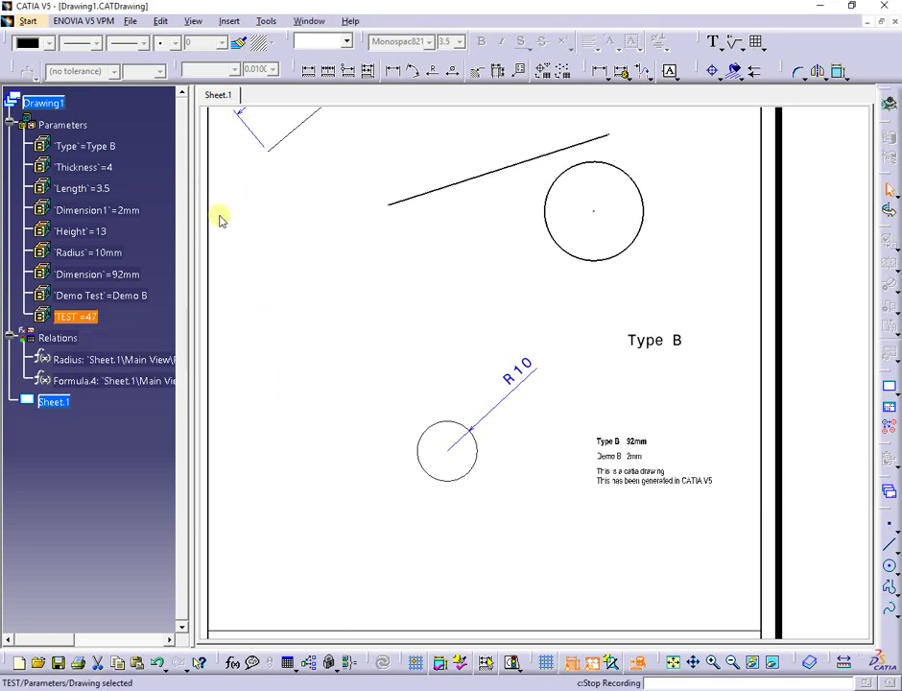
{"action": "left_click", "coordinate": [266, 20]}
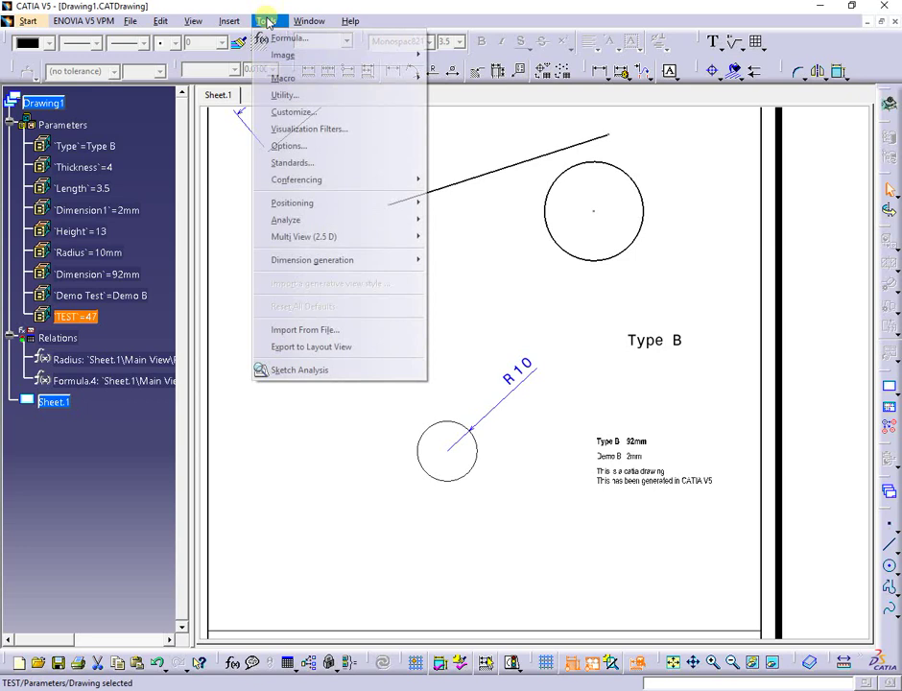
{"action": "mouse_move", "coordinate": [281, 84]}
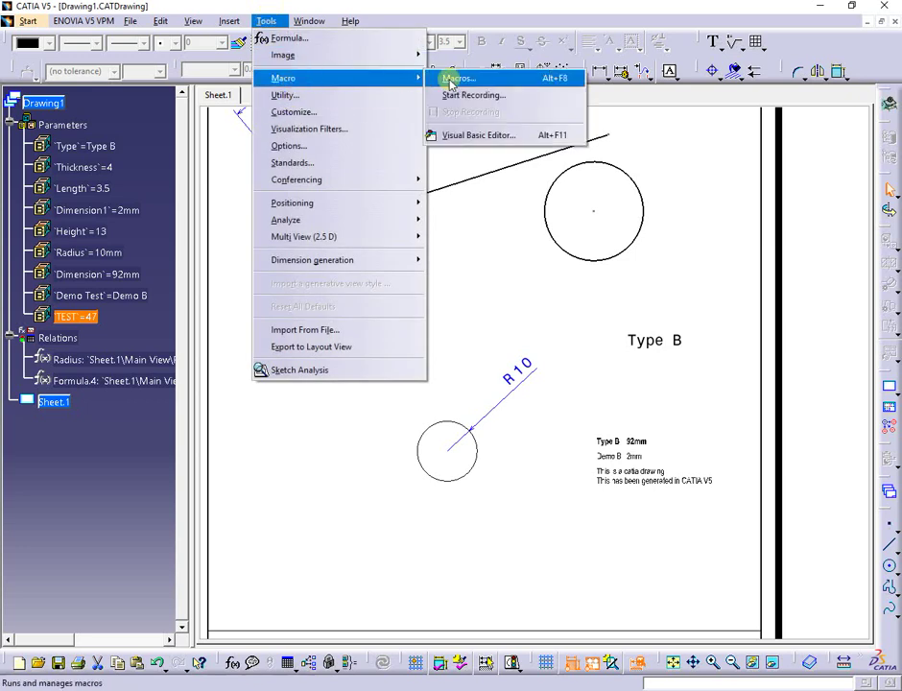
{"action": "left_click", "coordinate": [449, 81]}
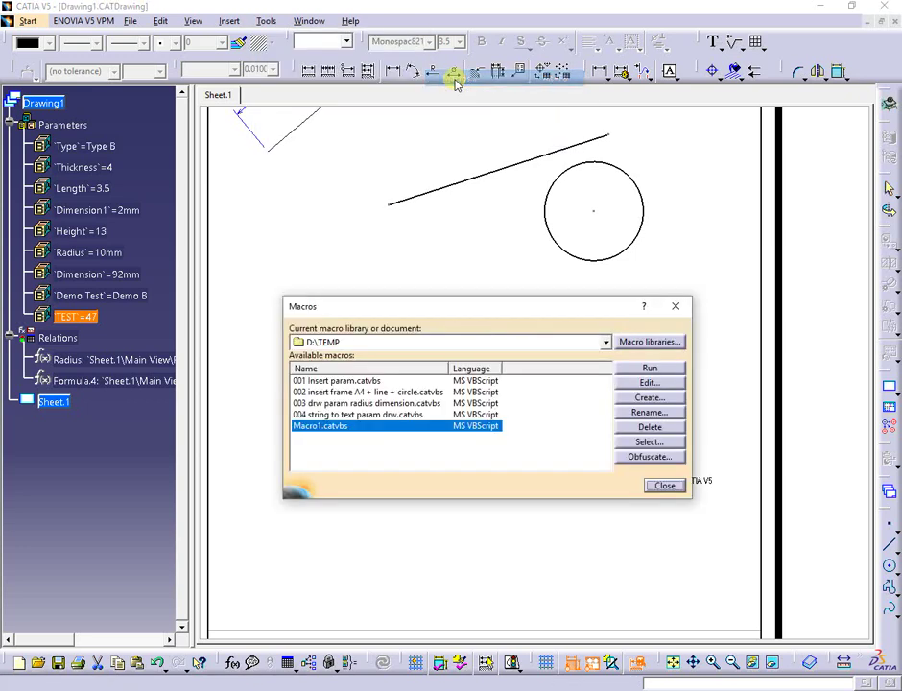
{"action": "left_click", "coordinate": [647, 382]}
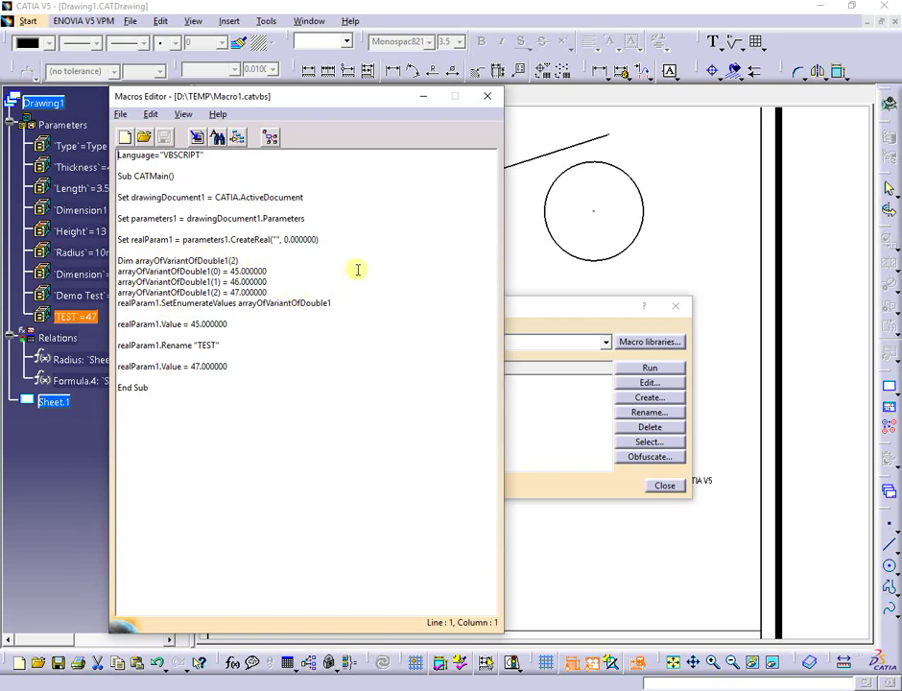
{"action": "left_click", "coordinate": [488, 100]}
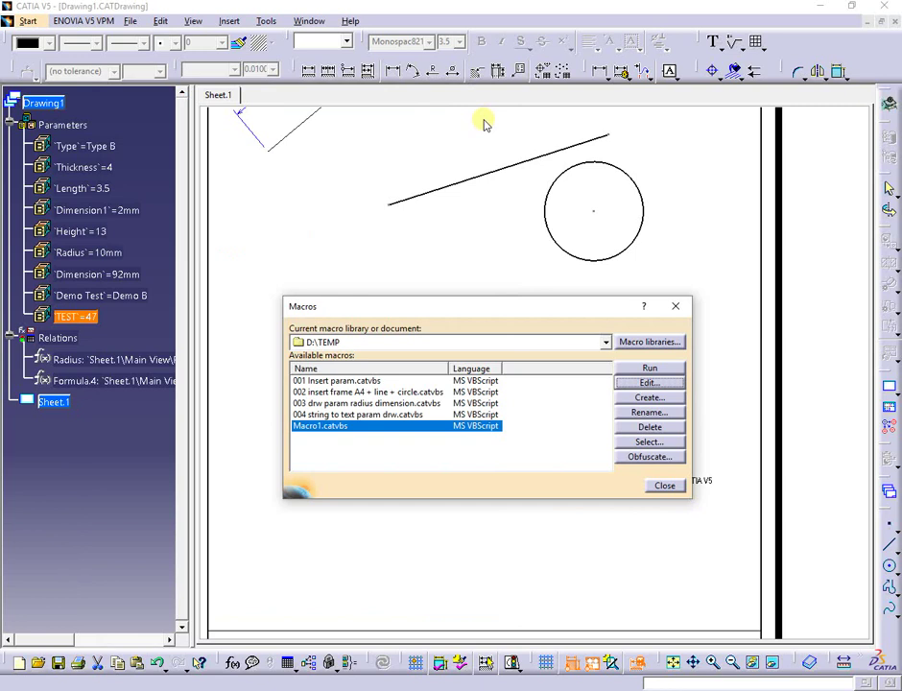
{"action": "left_click", "coordinate": [662, 486]}
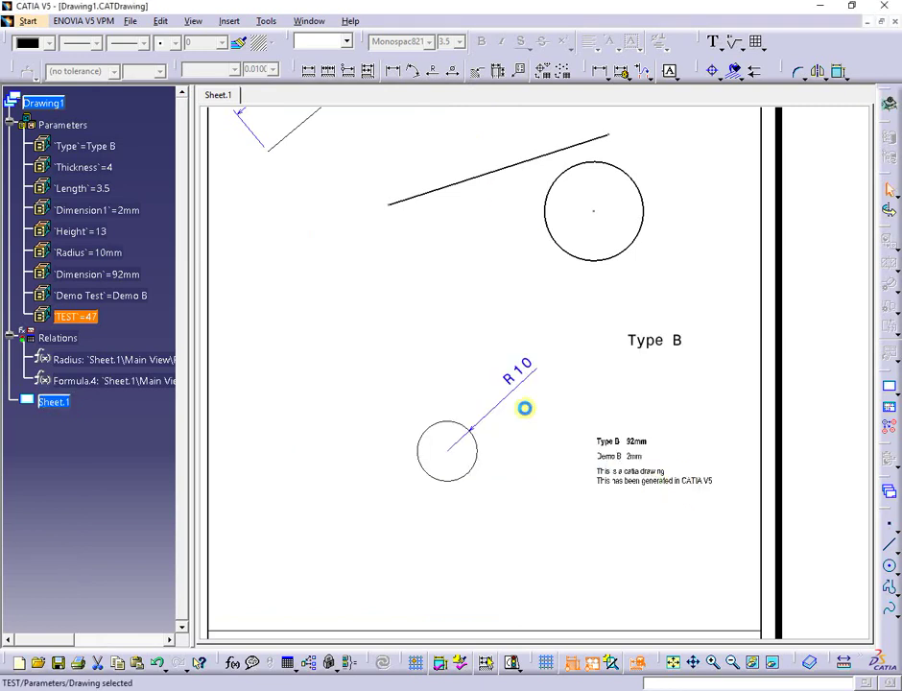
Start recording a new macro Macro2.catvbs.
{"action": "left_click", "coordinate": [263, 21]}
{"action": "mouse_move", "coordinate": [288, 78]}
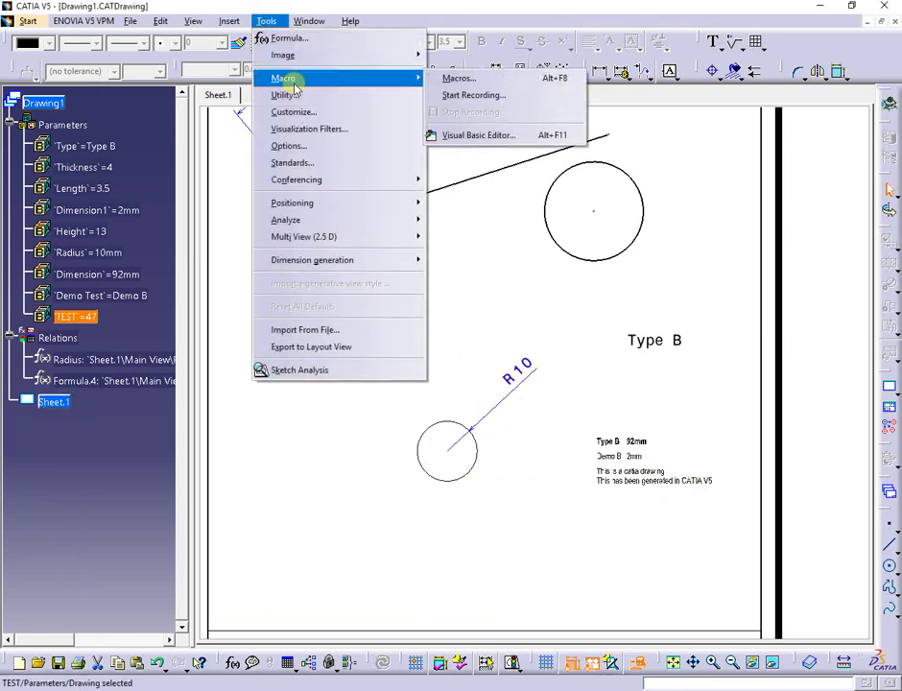
{"action": "left_click", "coordinate": [479, 96]}
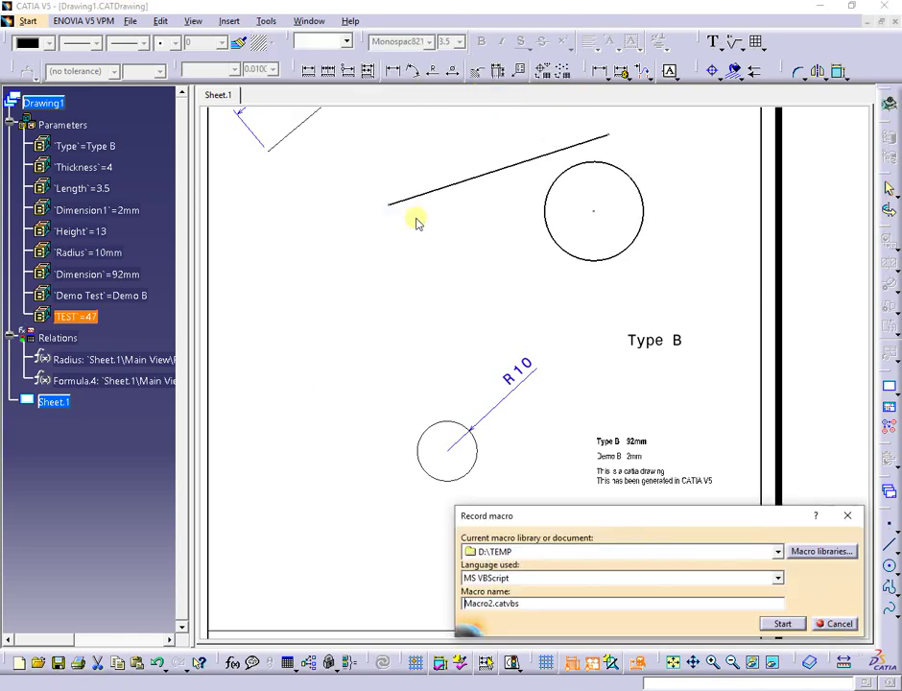
{"action": "left_click", "coordinate": [768, 625]}
Open TEST=47 and its Edit Comment dialog, confirm both unchanged, then stop recording.
{"action": "double_click", "coordinate": [61, 318]}
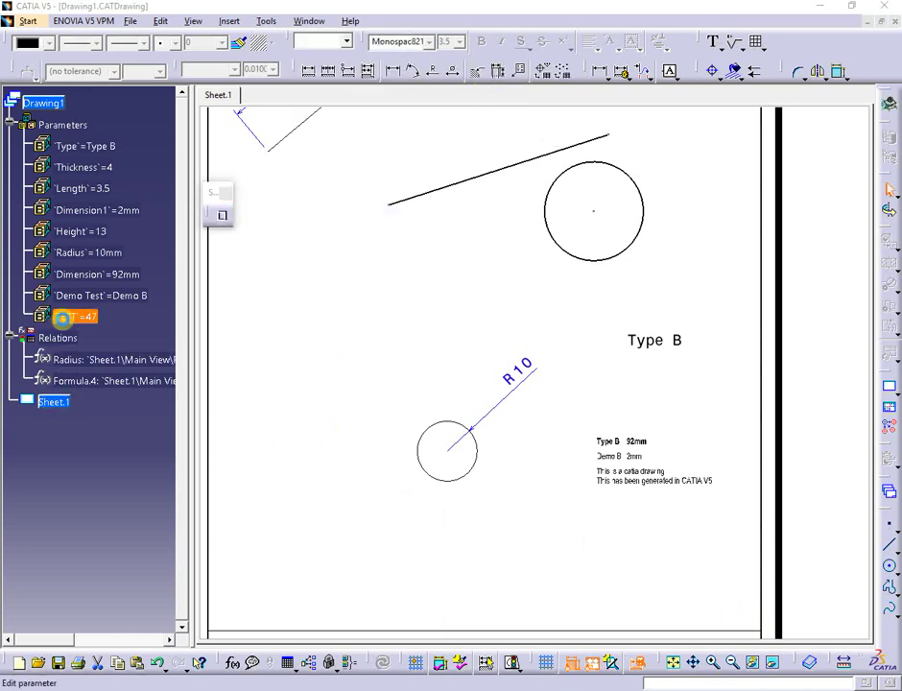
{"action": "right_click", "coordinate": [237, 362]}
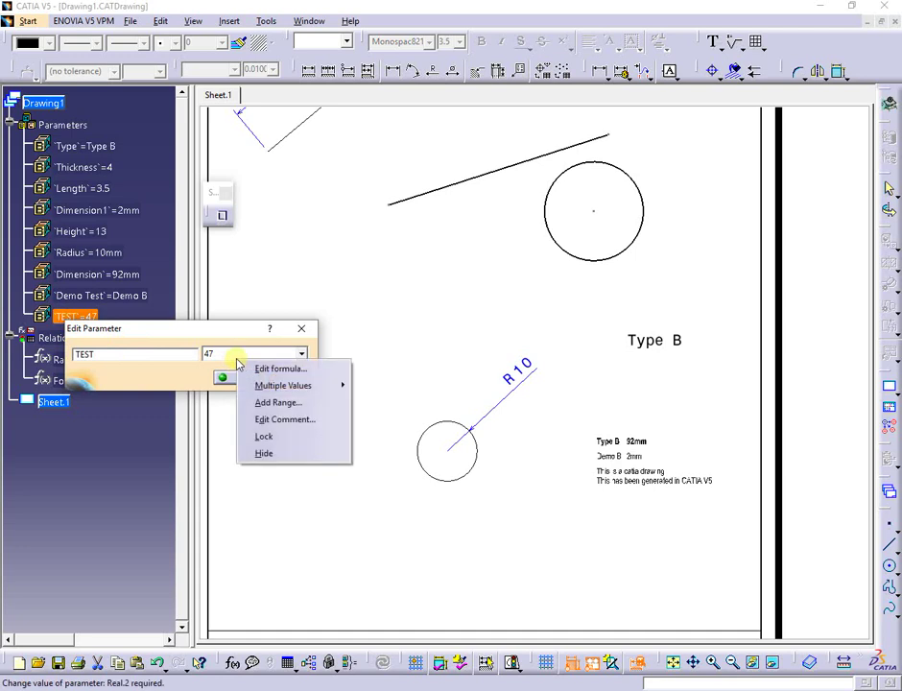
{"action": "left_click", "coordinate": [280, 419]}
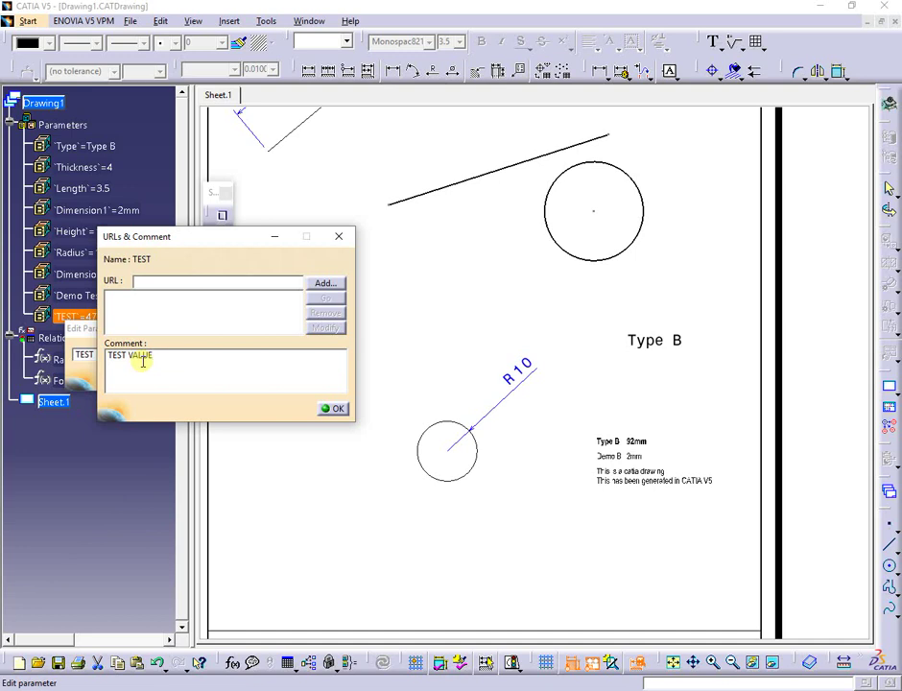
{"action": "left_click", "coordinate": [332, 407]}
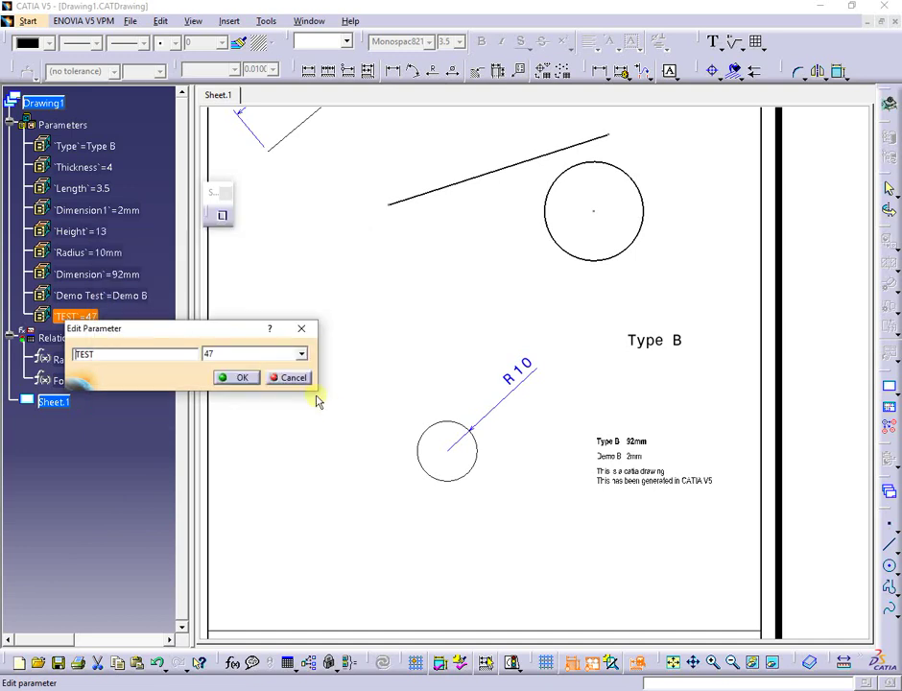
{"action": "left_click", "coordinate": [246, 378]}
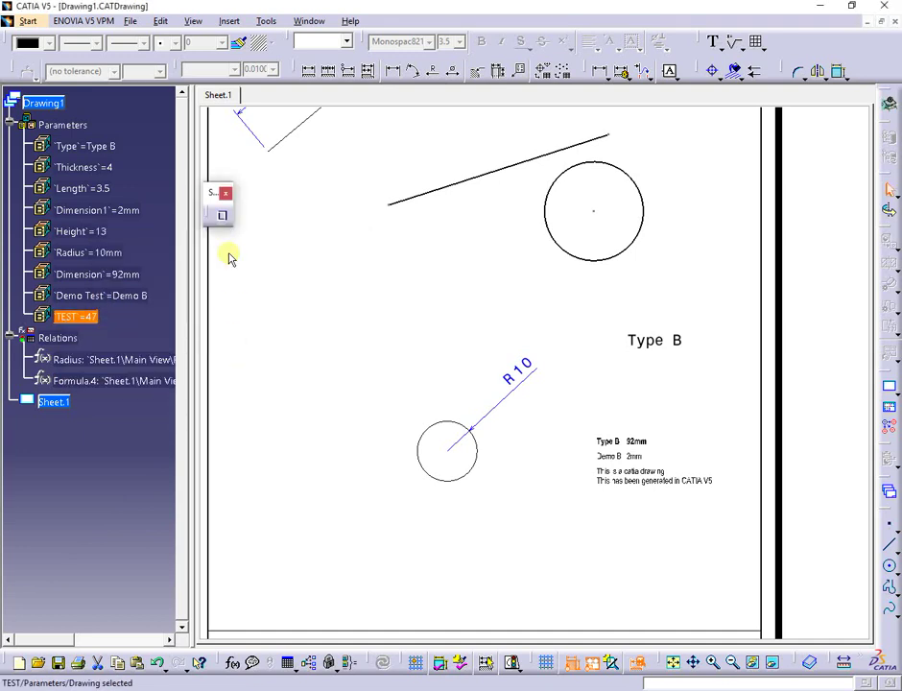
{"action": "left_click", "coordinate": [223, 216]}
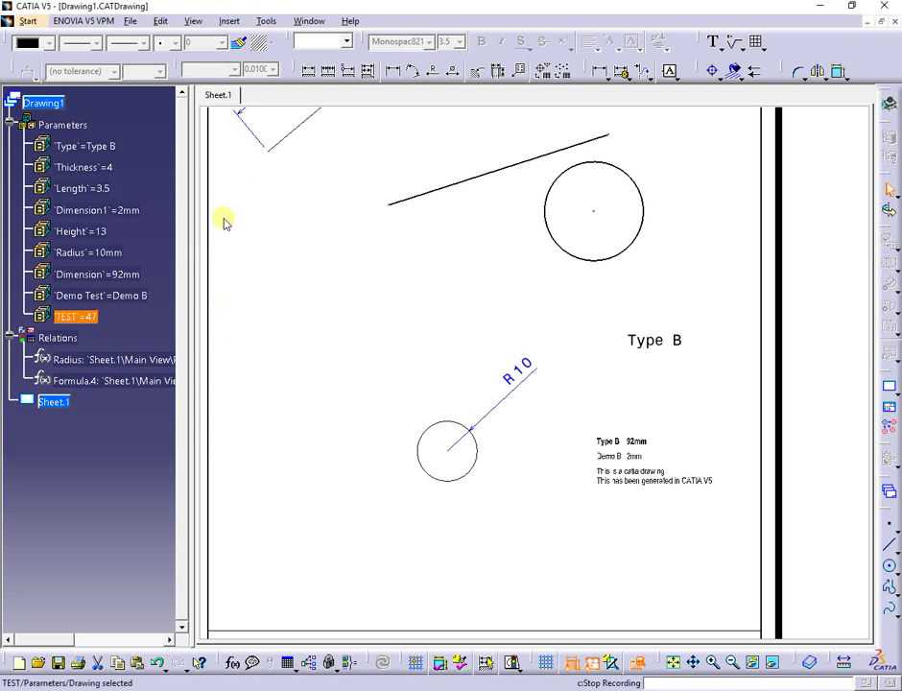
View Macro2's empty code, then Macro1's TEST-parameter code, in the Macros Editor.
{"action": "left_click", "coordinate": [269, 20]}
{"action": "mouse_move", "coordinate": [293, 79]}
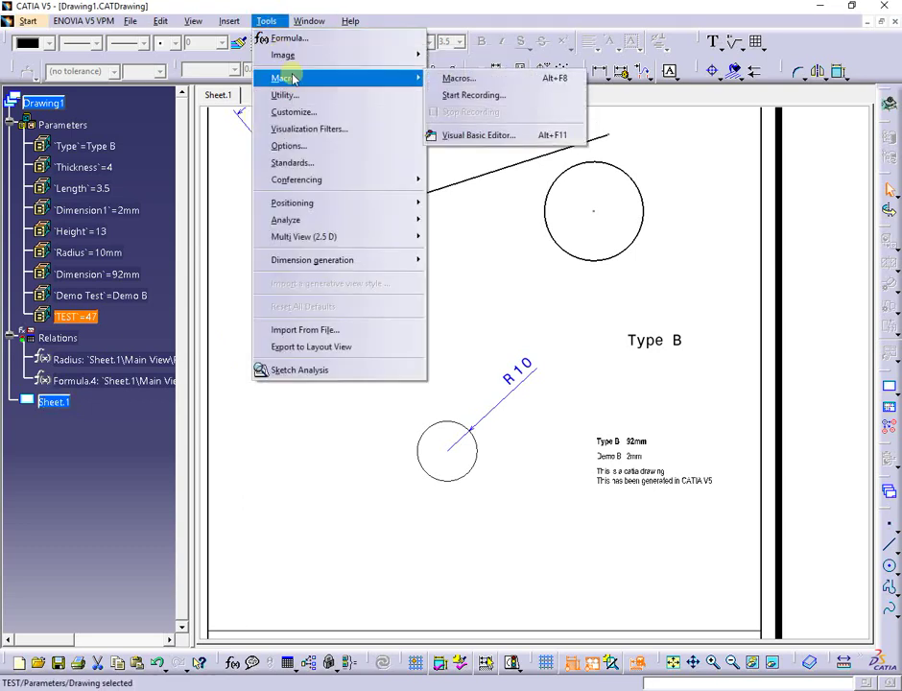
{"action": "left_click", "coordinate": [459, 78]}
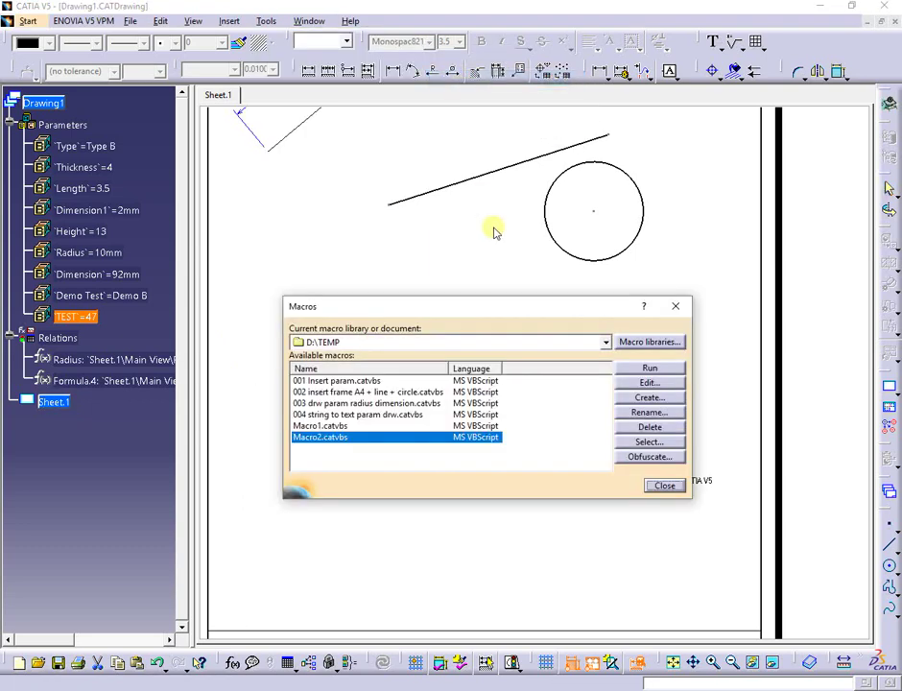
{"action": "left_click", "coordinate": [657, 383]}
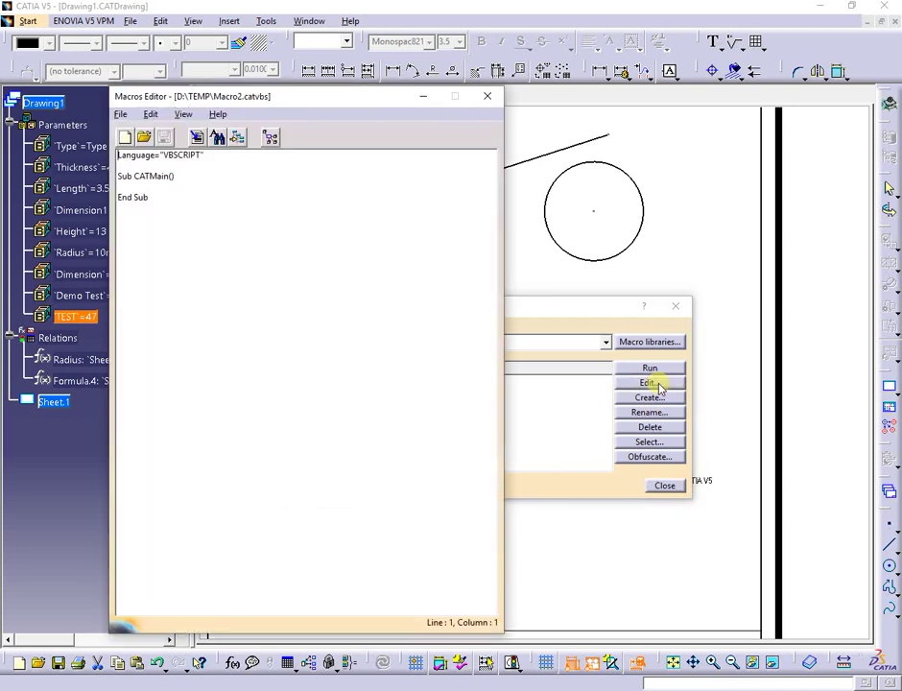
{"action": "left_click", "coordinate": [487, 96]}
{"action": "left_click", "coordinate": [336, 425]}
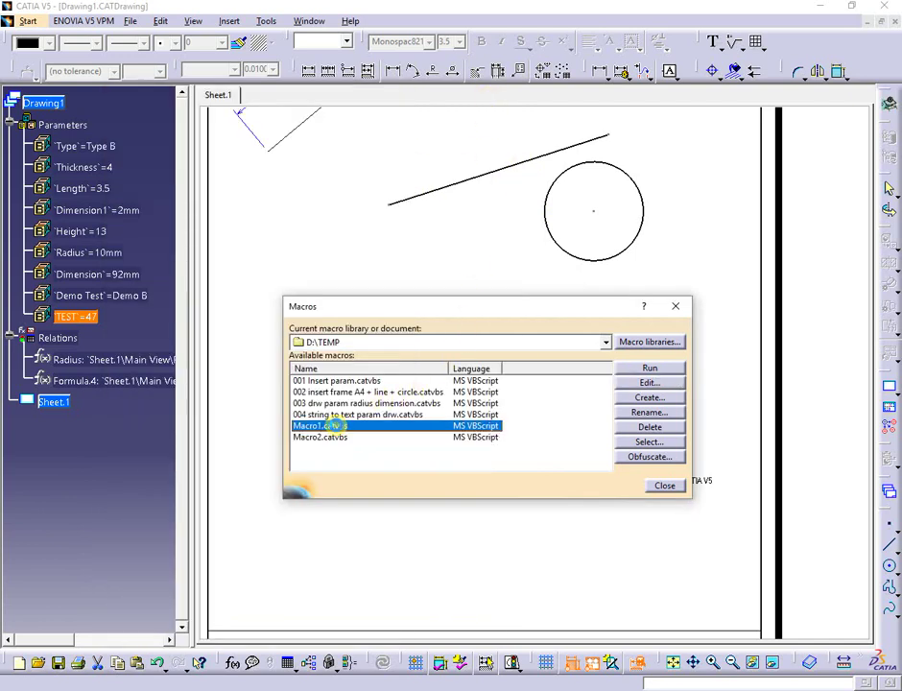
{"action": "left_click", "coordinate": [654, 382]}
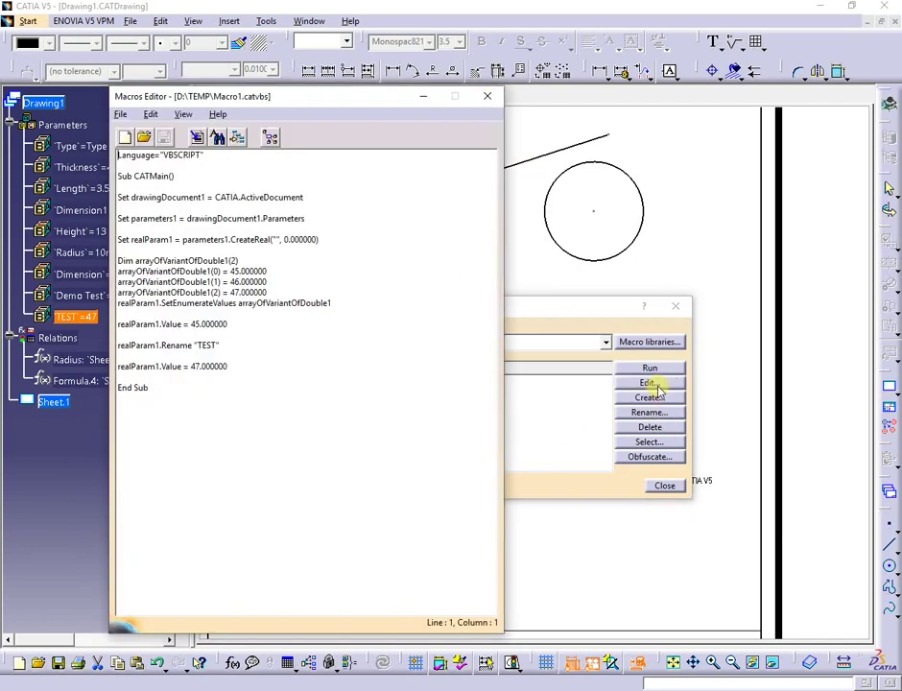
{"action": "left_click", "coordinate": [487, 97]}
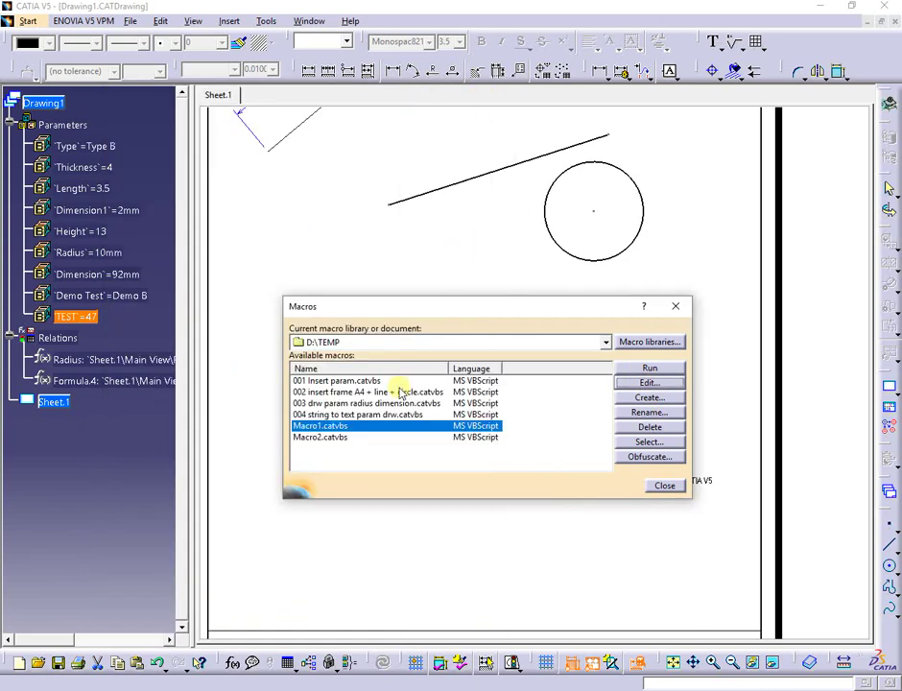
Insert object-resolution code for Drawing1 and Sheet.1 into Macro2, then close its editor.
{"action": "double_click", "coordinate": [326, 438]}
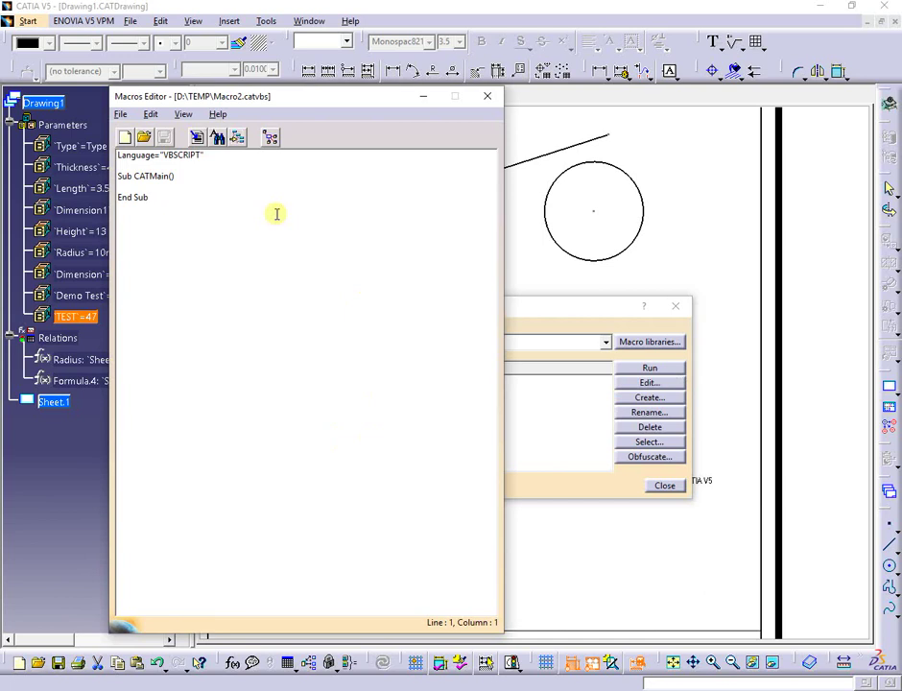
{"action": "left_click_drag", "start_coordinate": [302, 99], "coordinate": [576, 102]}
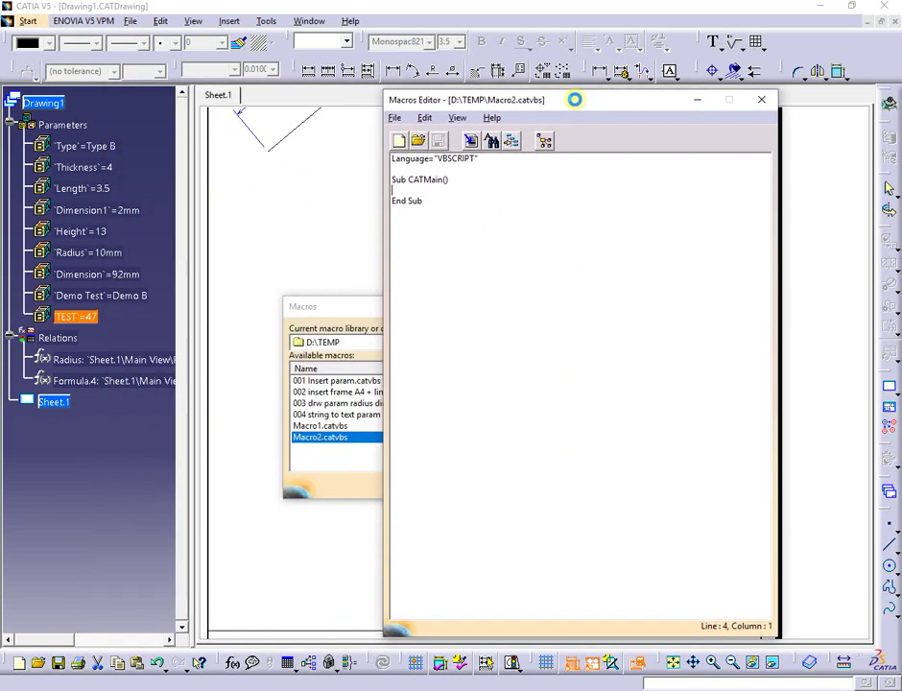
{"action": "left_click", "coordinate": [512, 142]}
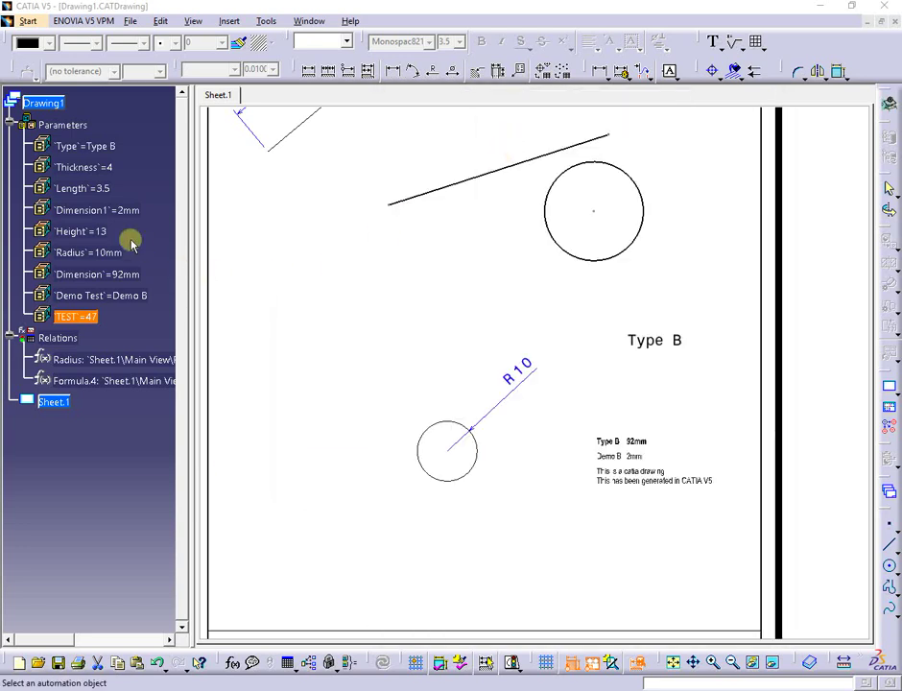
{"action": "left_click", "coordinate": [46, 103]}
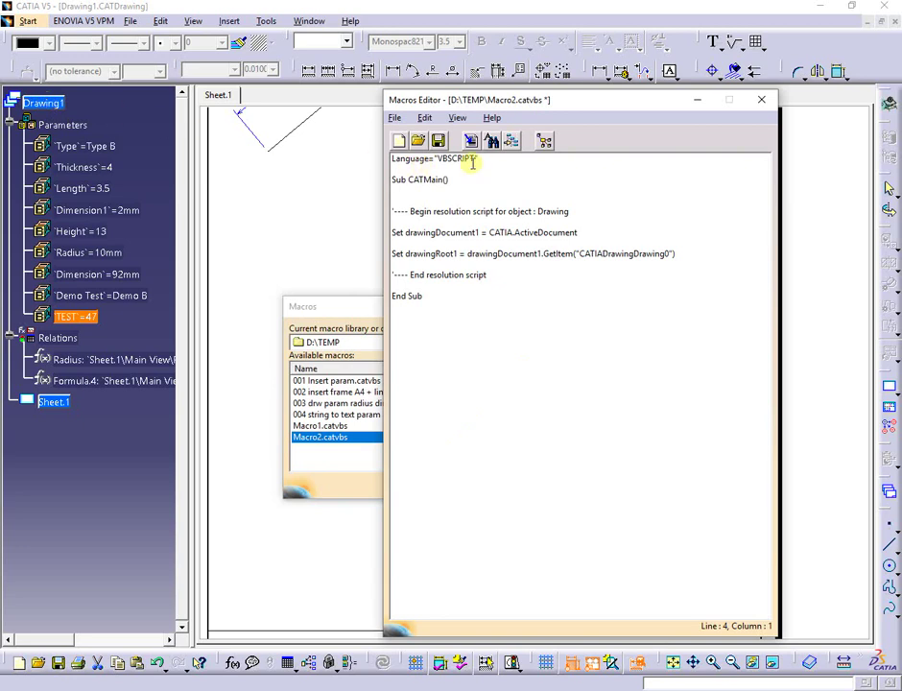
{"action": "left_click", "coordinate": [509, 141]}
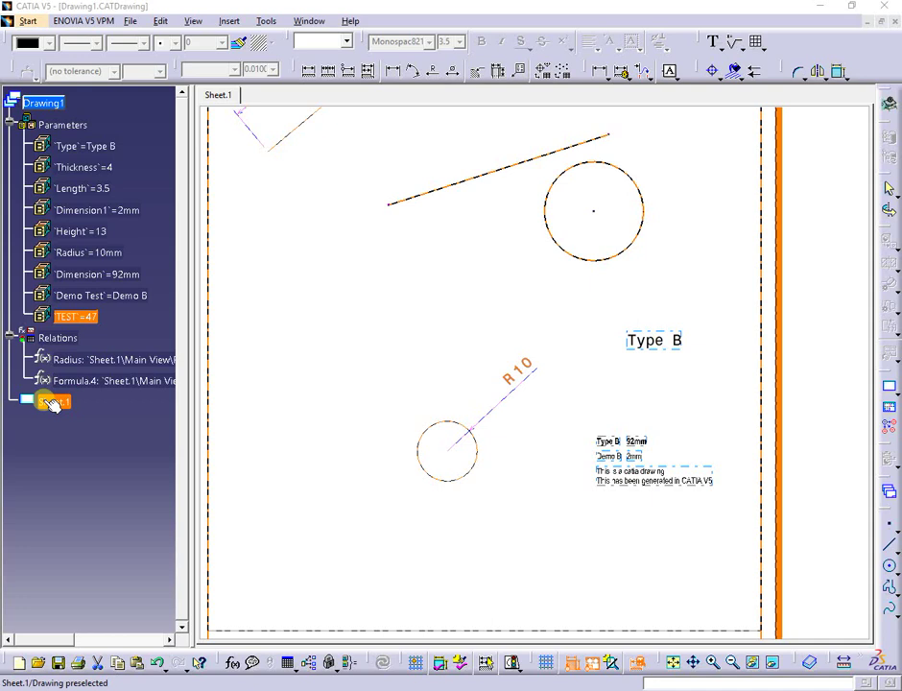
{"action": "left_click", "coordinate": [46, 402]}
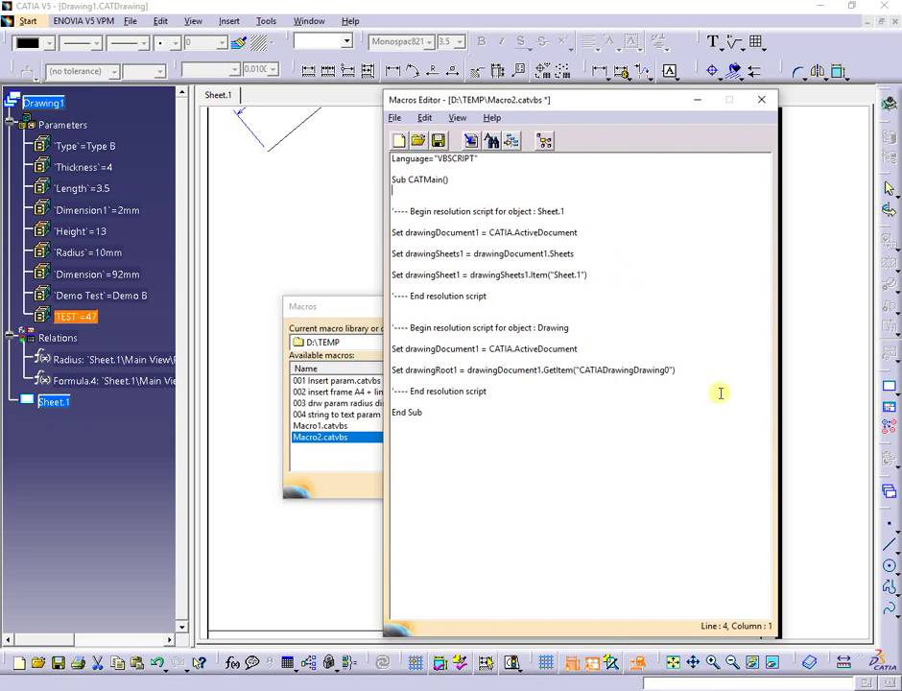
{"action": "key", "text": "alt+F4"}
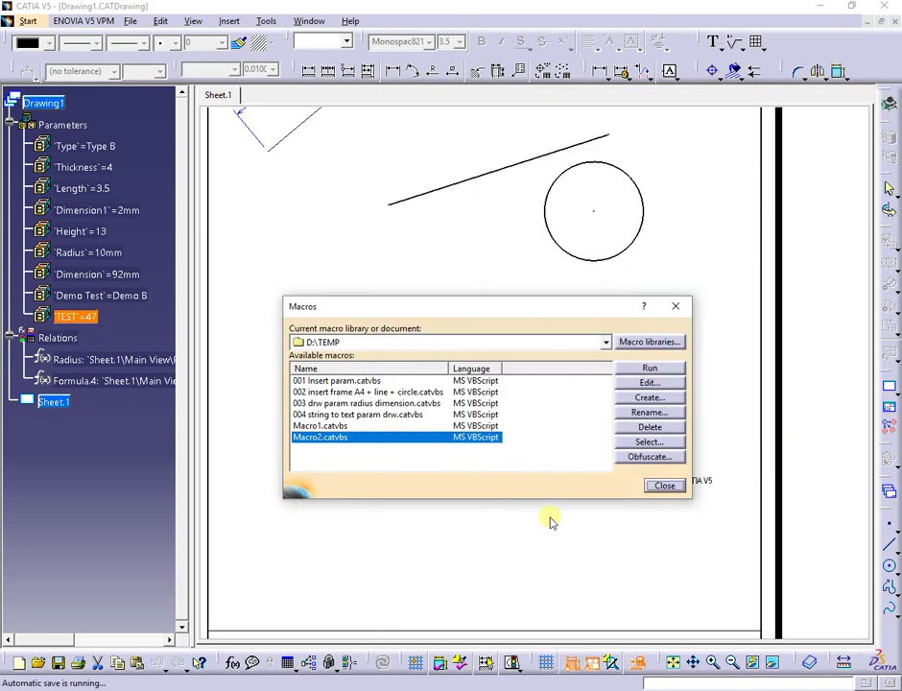
Close the Macros list and delete the TEST=47 parameter from the tree.
{"action": "left_click", "coordinate": [664, 487]}
{"action": "right_click", "coordinate": [60, 315]}
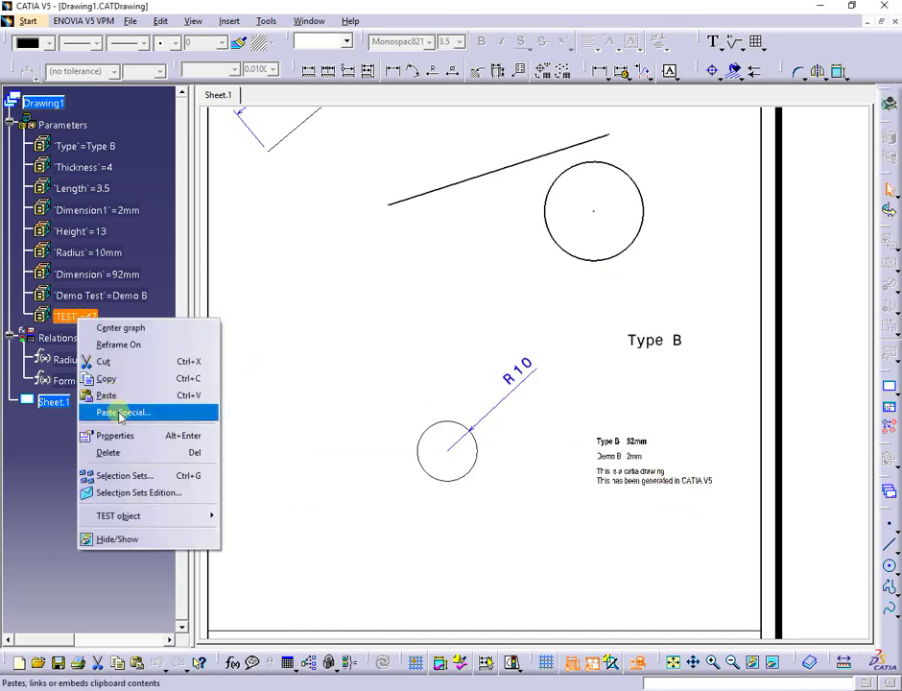
{"action": "left_click", "coordinate": [117, 452]}
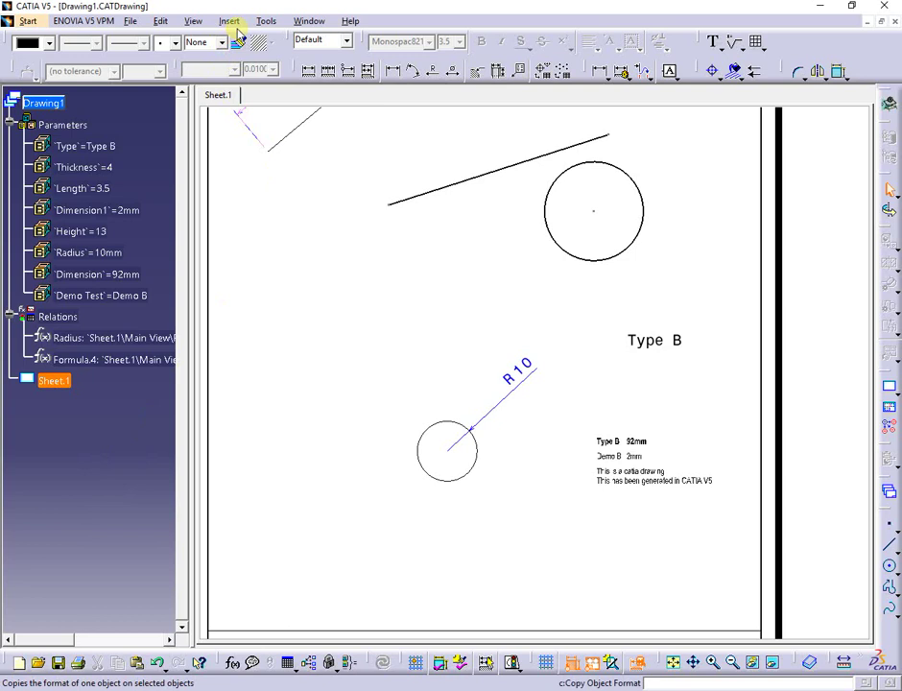
Review Macro1's recorded code and run Macro1 to recreate the TEST parameter.
{"action": "left_click", "coordinate": [266, 21]}
{"action": "mouse_move", "coordinate": [338, 77]}
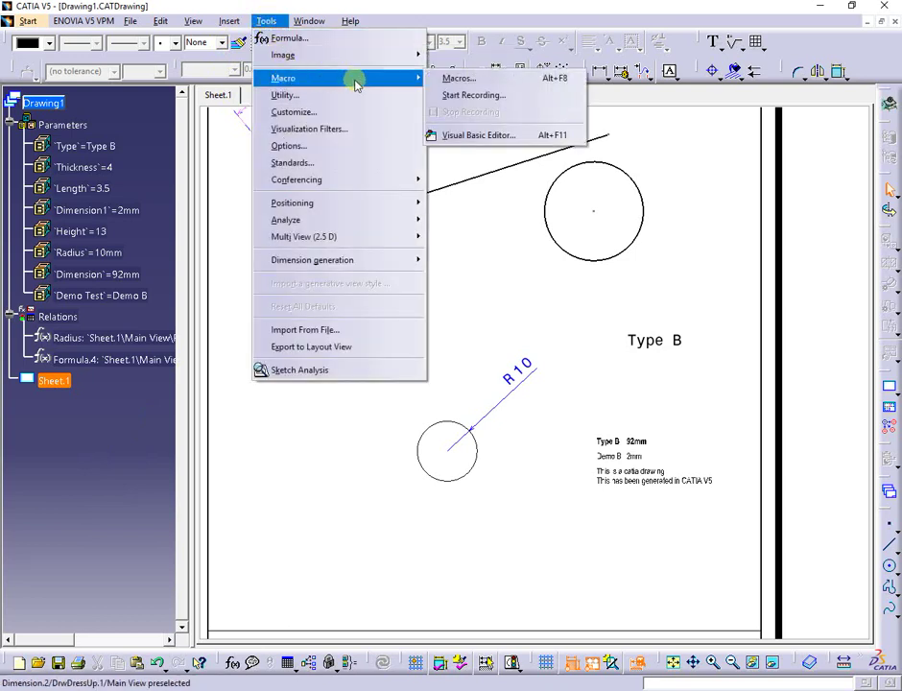
{"action": "left_click", "coordinate": [451, 78]}
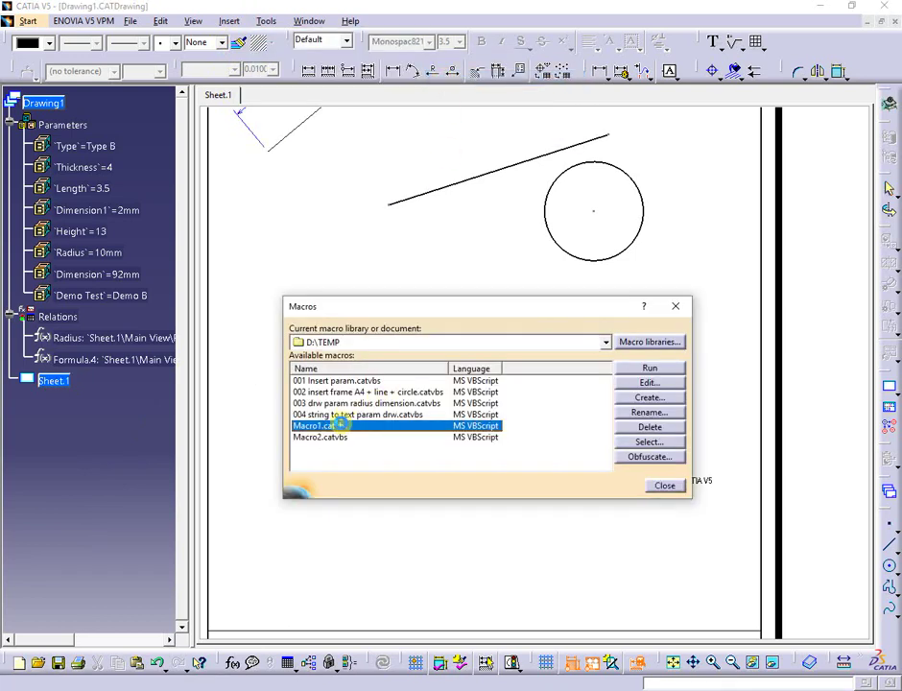
{"action": "left_click", "coordinate": [644, 382]}
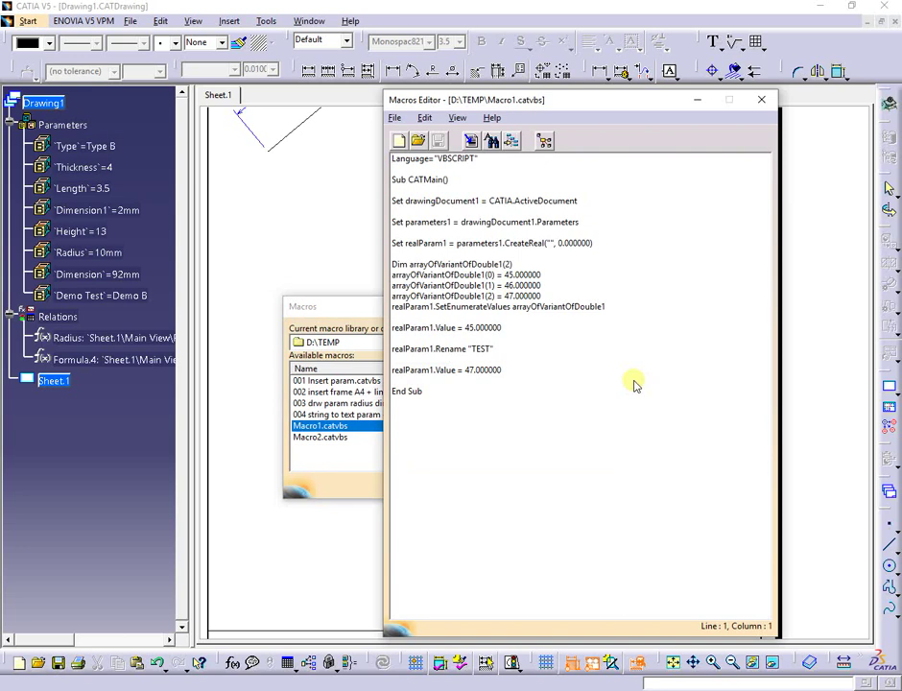
{"action": "left_click", "coordinate": [761, 99]}
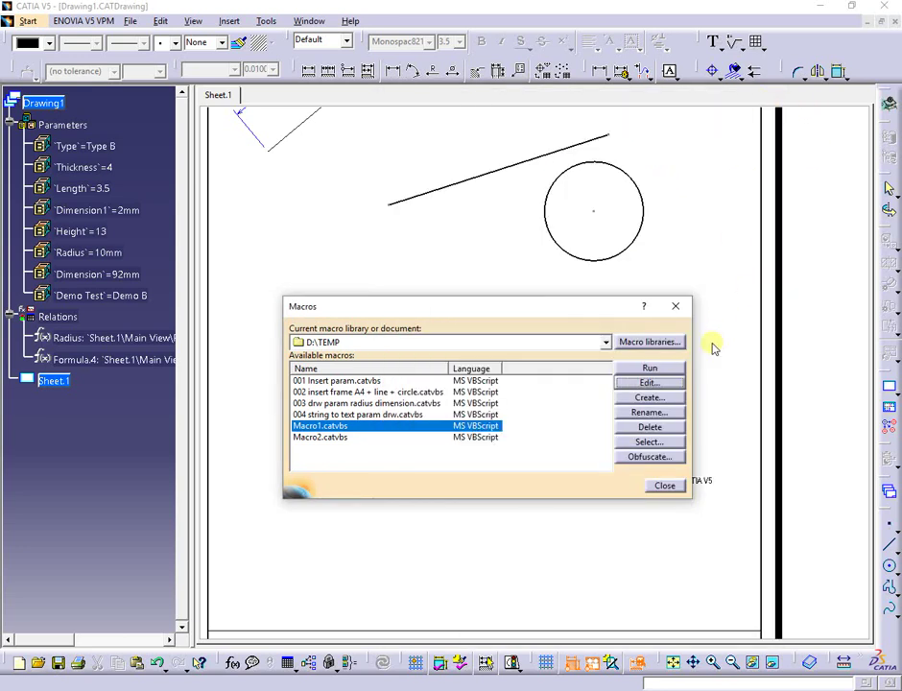
{"action": "left_click", "coordinate": [674, 372]}
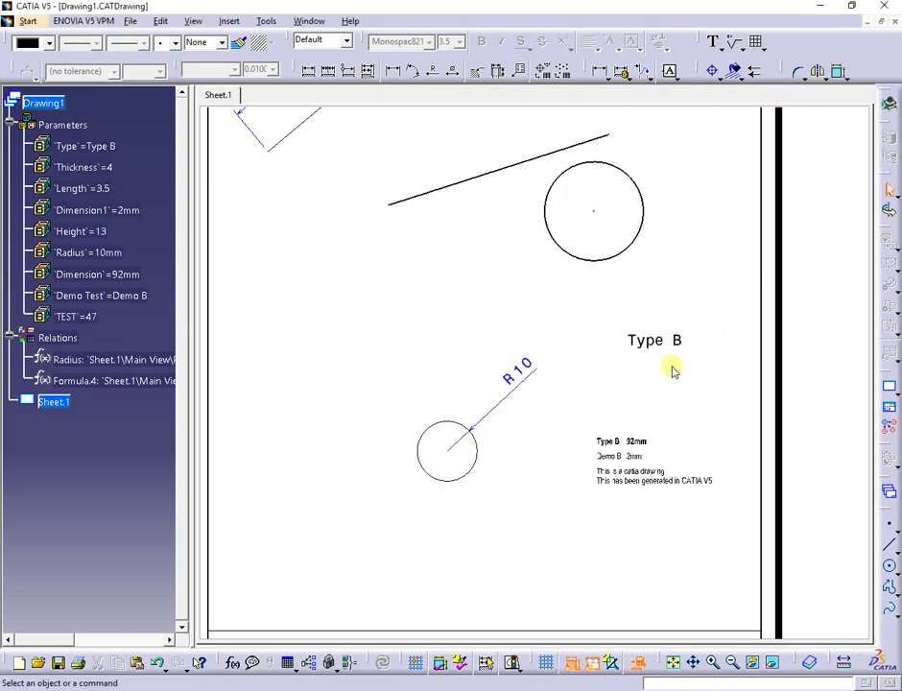
Check the recreated TEST parameter's value list (45, 46, 47), leaving it at 47.
{"action": "double_click", "coordinate": [68, 316]}
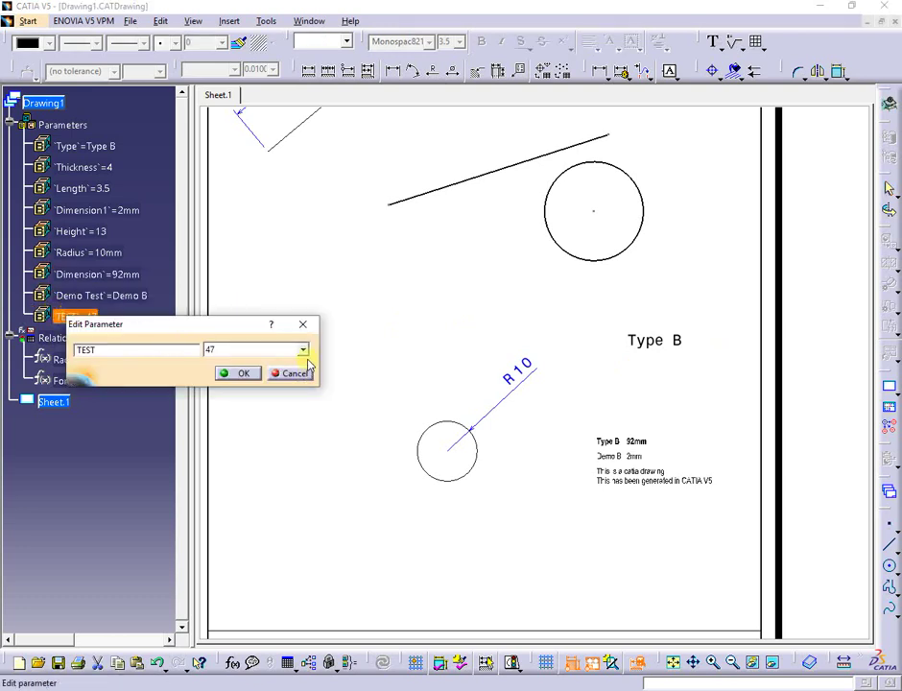
{"action": "left_click", "coordinate": [303, 350]}
{"action": "left_click", "coordinate": [305, 354]}
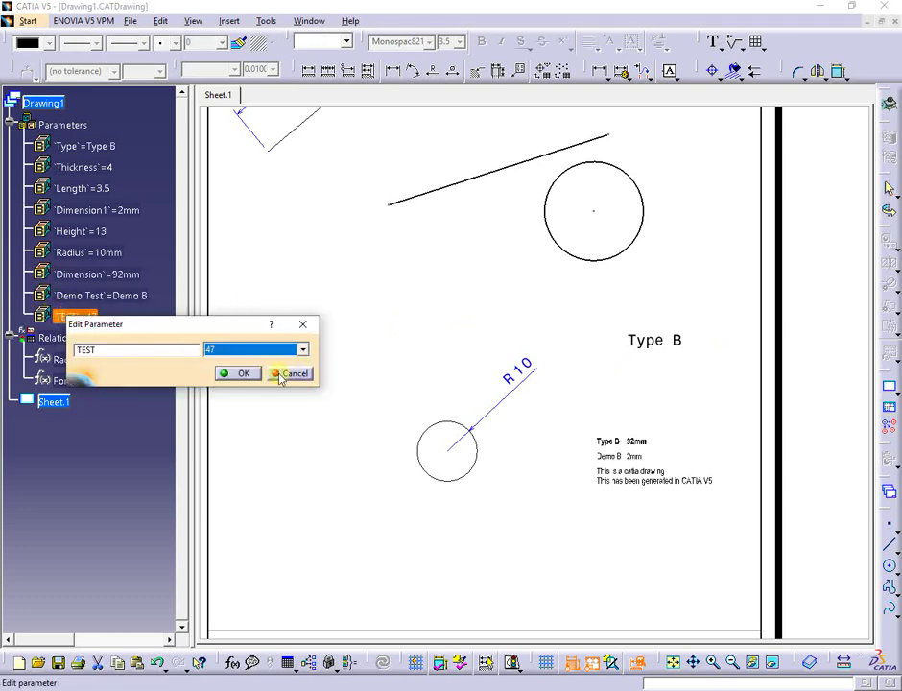
{"action": "left_click", "coordinate": [239, 373]}
{"action": "left_click", "coordinate": [281, 357]}
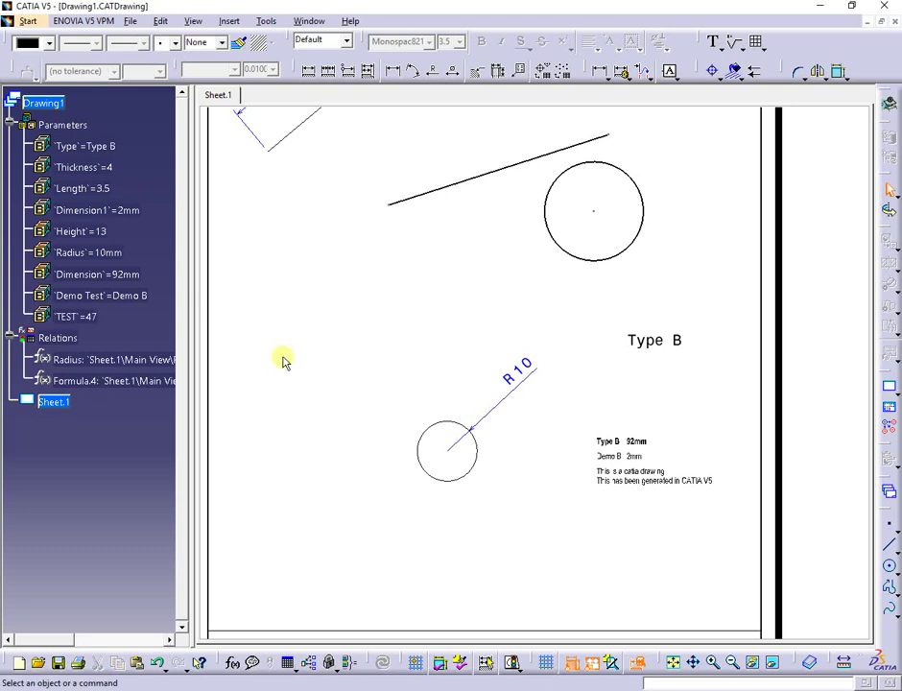